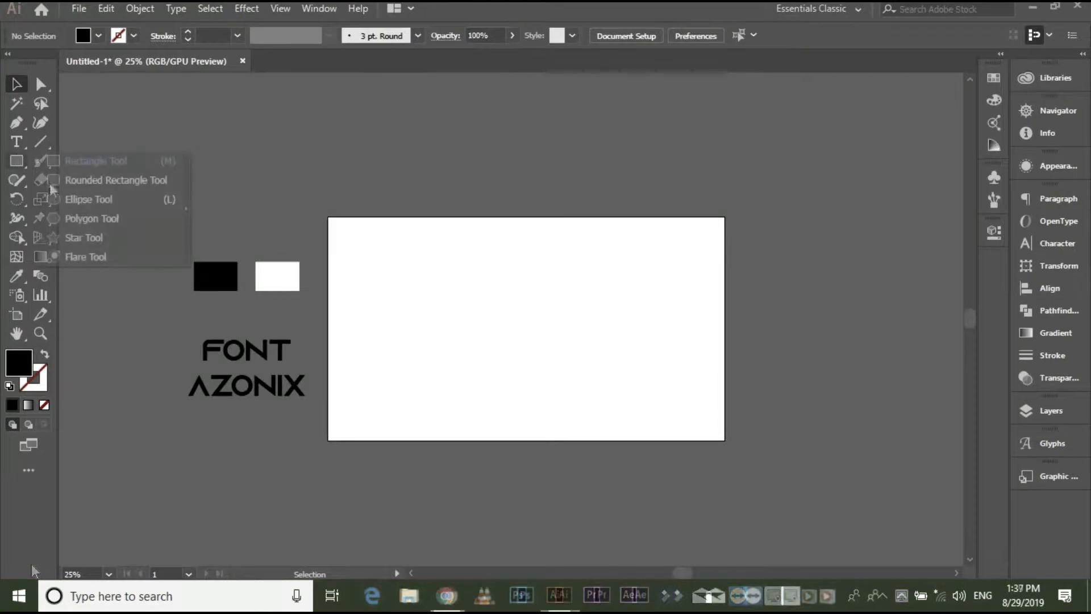
# - Set the Star tool to 3 points by placing a trial star above the artboard, and delete that star
pyautogui.click(79, 237)
pyautogui.click(432, 155)
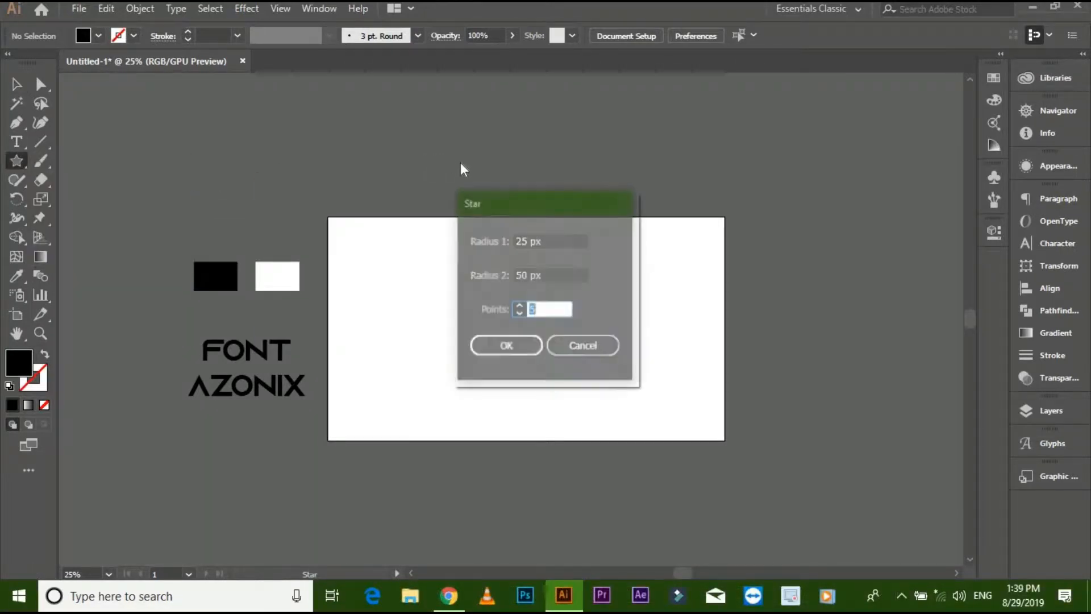
pyautogui.click(518, 314)
pyautogui.click(518, 315)
pyautogui.click(522, 346)
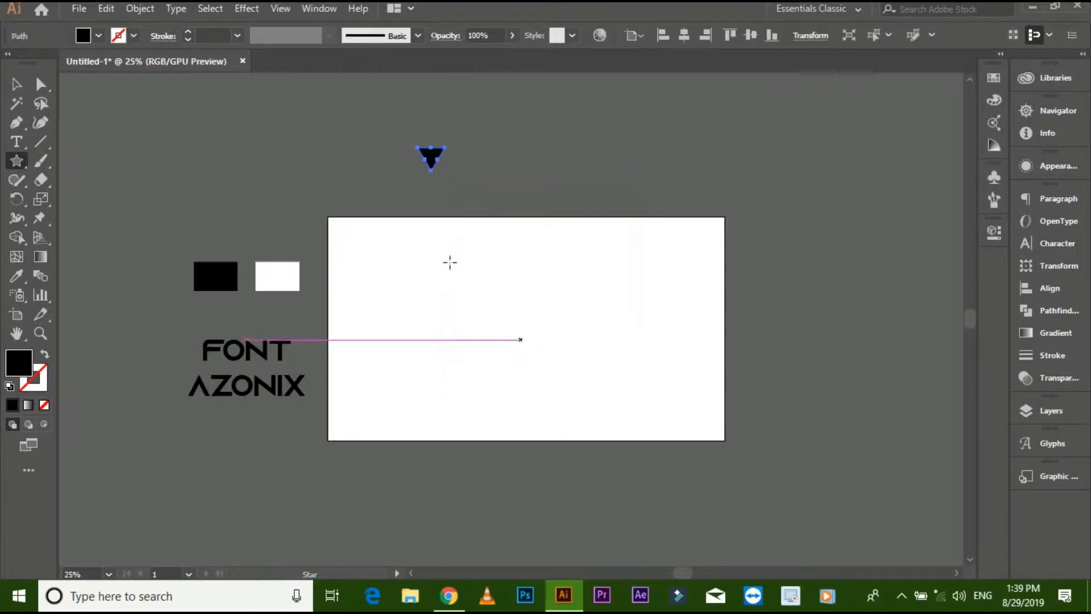
pyautogui.hotkey('ctrl', '+')
pyautogui.press('Delete')
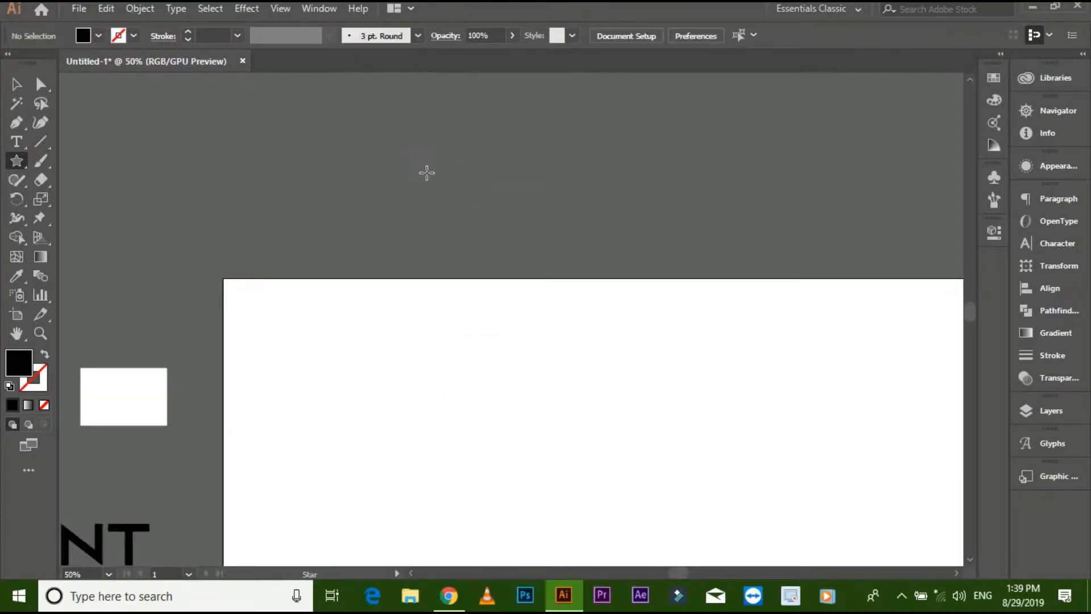
# - Draw a three-point star above the artboard, adjust it into a six-sided shield shape, and rotate it 180° so its sharp tip faces down
pyautogui.moveTo(421, 159); pyautogui.dragTo(484, 204)
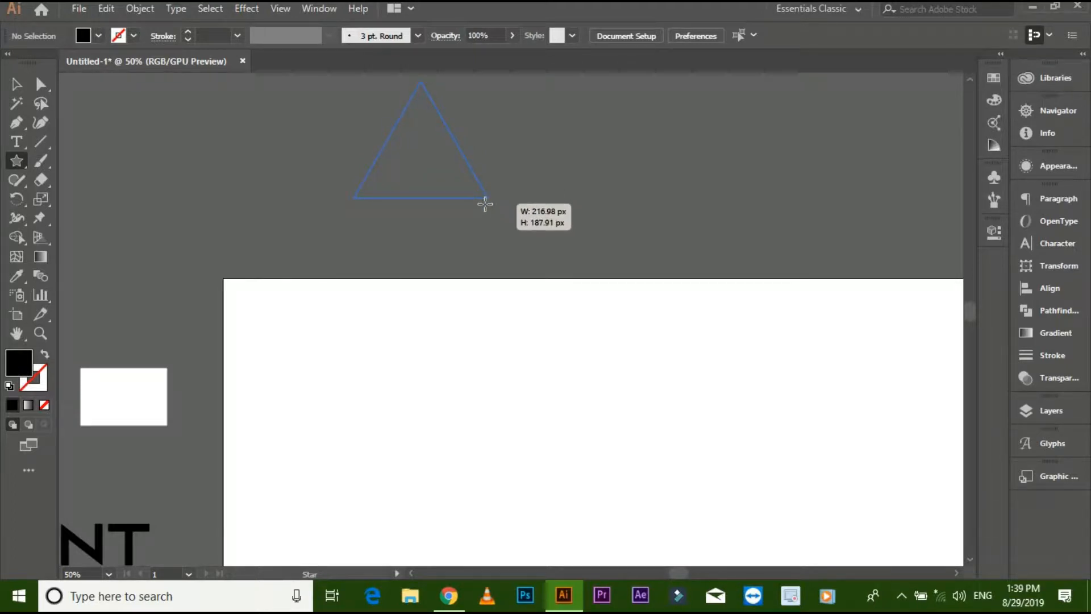
pyautogui.moveTo(485, 204); pyautogui.dragTo(467, 189)
pyautogui.press('v')
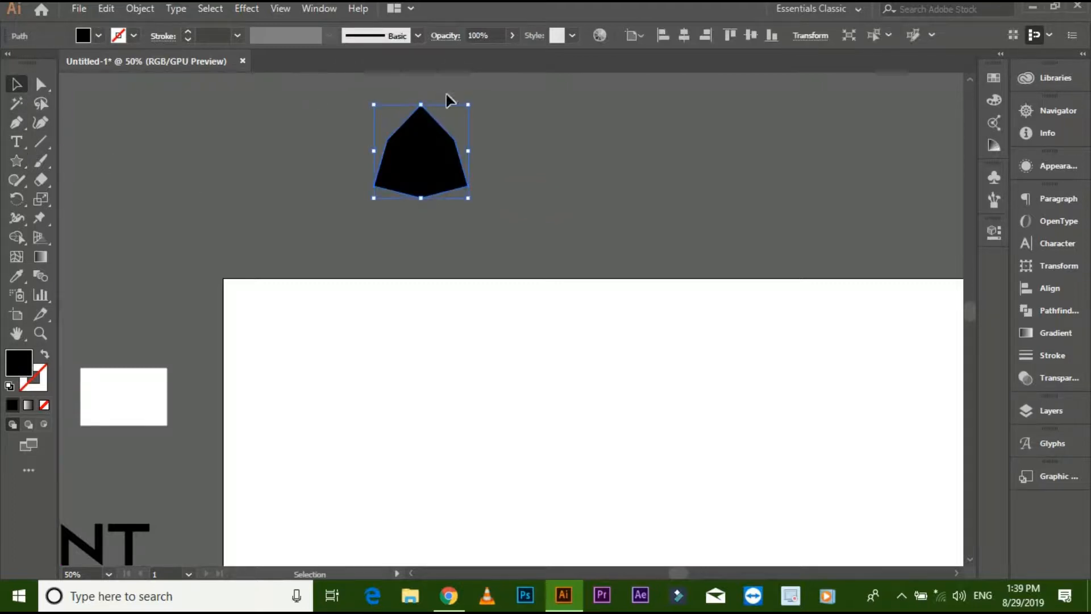
pyautogui.moveTo(470, 95); pyautogui.dragTo(398, 206)
pyautogui.click(537, 154)
# - Move the black shield to the empty area right of the artboard and enlarge it proportionally to about twice its size
pyautogui.scroll(-1, 537, 154)
pyautogui.moveTo(379, 140); pyautogui.dragTo(110, 129)
pyautogui.moveTo(214, 137); pyautogui.dragTo(714, 344)
pyautogui.scroll(2, 715, 347)
pyautogui.moveTo(765, 404); pyautogui.dragTo(765, 355)
pyautogui.moveTo(617, 253); pyautogui.dragTo(687, 307)
pyautogui.click(727, 307)
pyautogui.click(624, 238)
pyautogui.scroll(2, 624, 239)
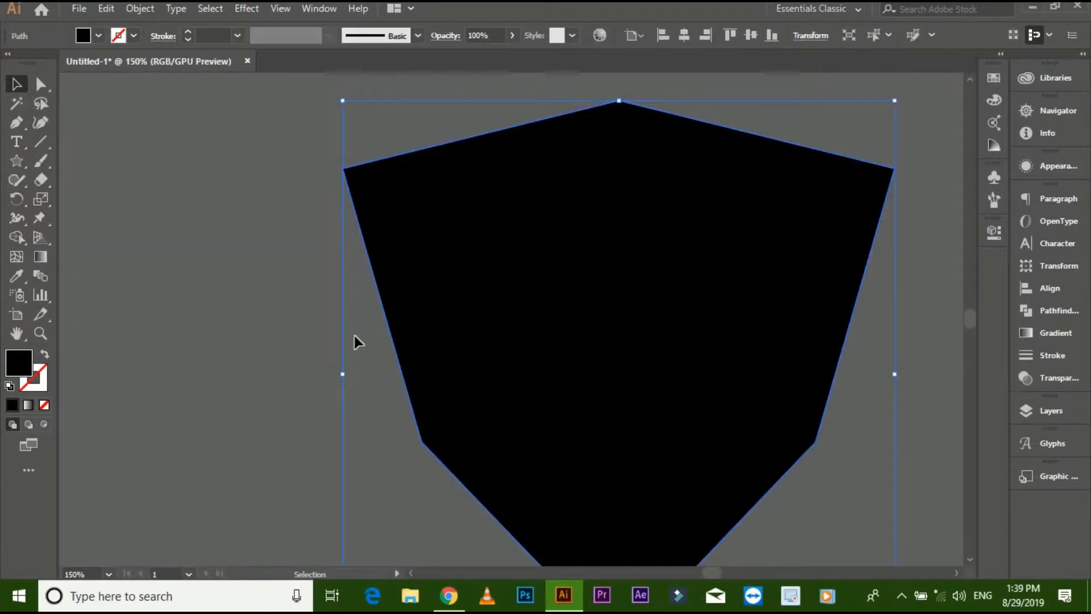
pyautogui.scroll(-2, 386, 318)
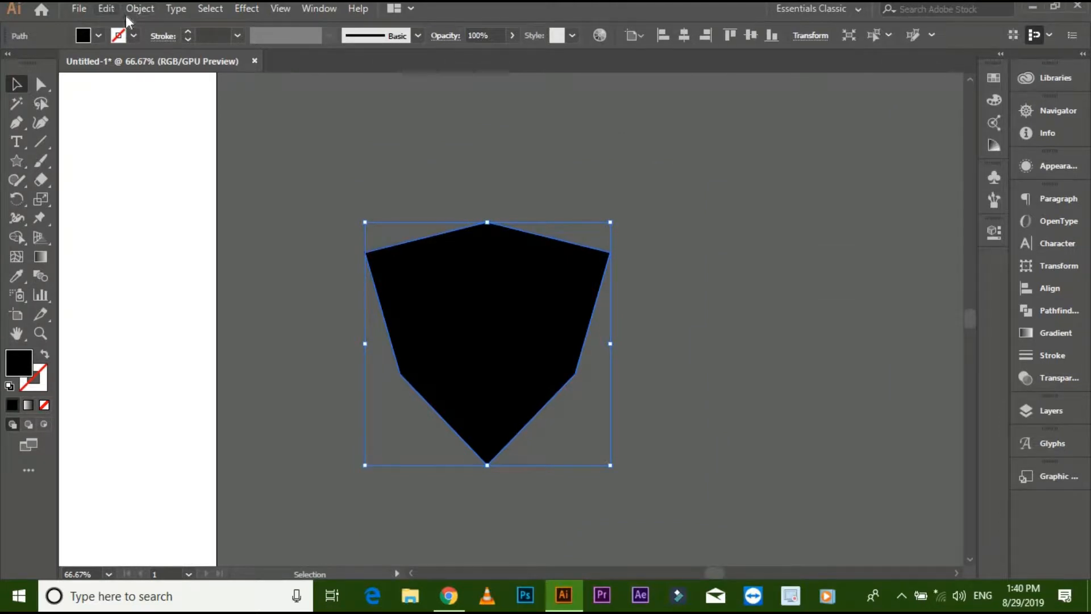
# - Give the black shield a white stroke with a weight of 5 pt
pyautogui.click(41, 377)
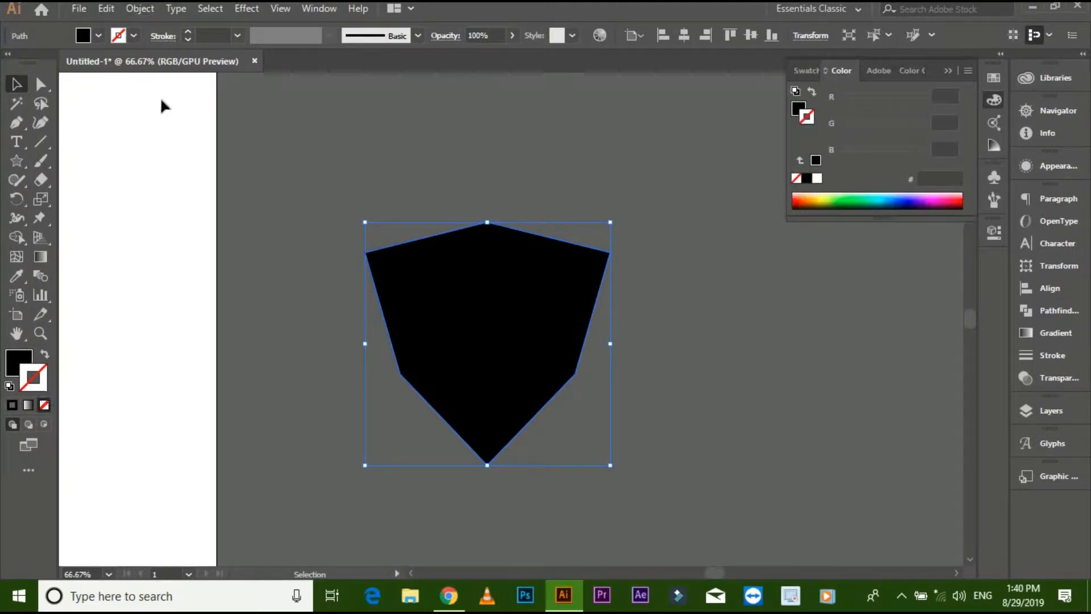
pyautogui.click(133, 36)
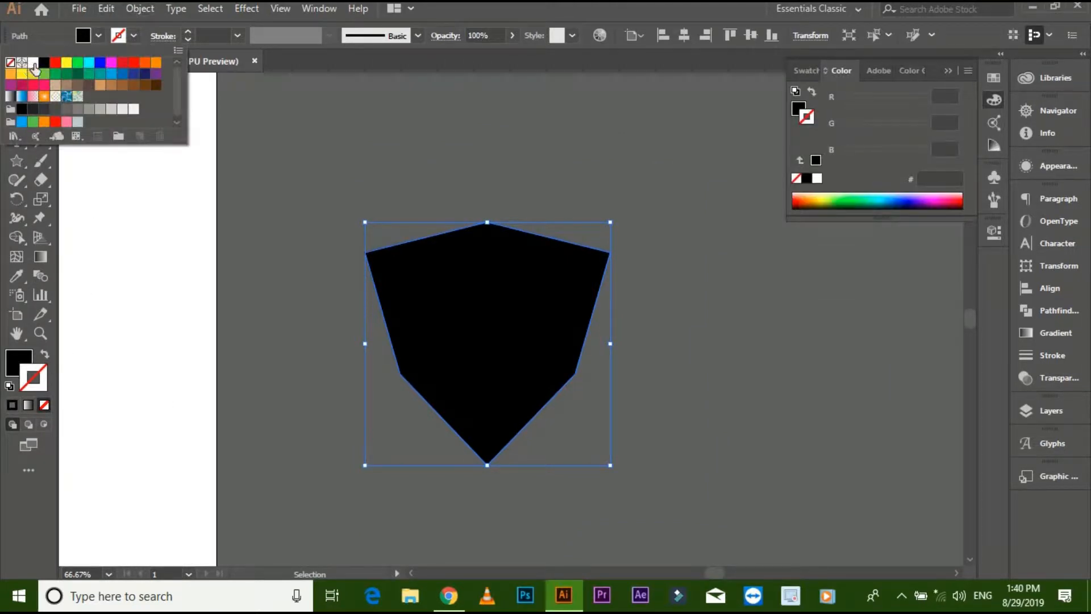
pyautogui.click(34, 67)
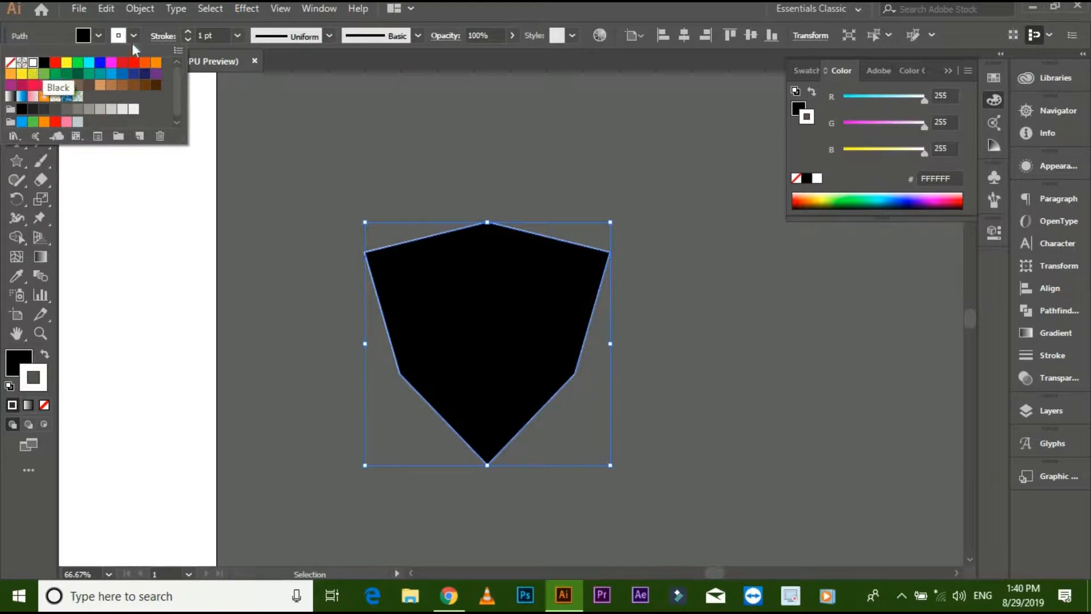
pyautogui.click(188, 31)
pyautogui.click(188, 31)
pyautogui.click(189, 31)
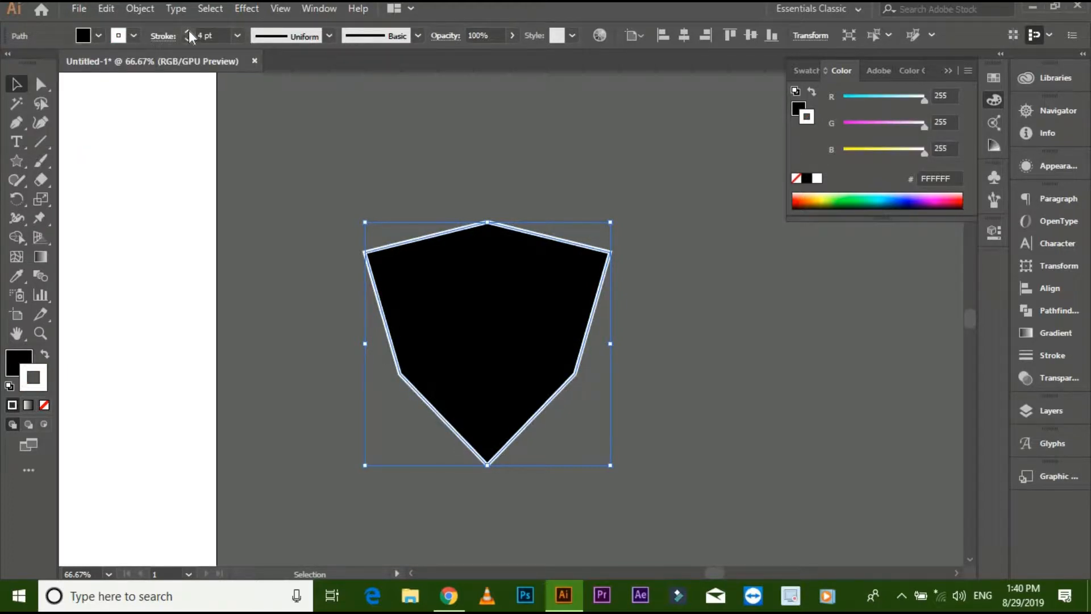
pyautogui.click(189, 29)
pyautogui.click(298, 131)
# - Expand the shield's fill and stroke into separate shapes
pyautogui.click(460, 290)
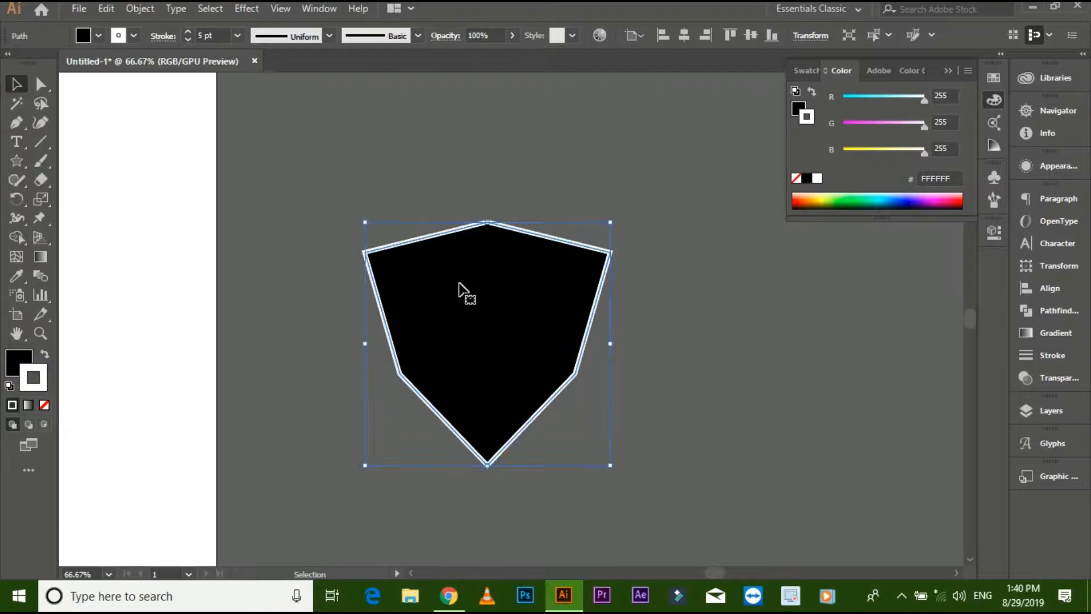
pyautogui.click(132, 9)
pyautogui.click(210, 173)
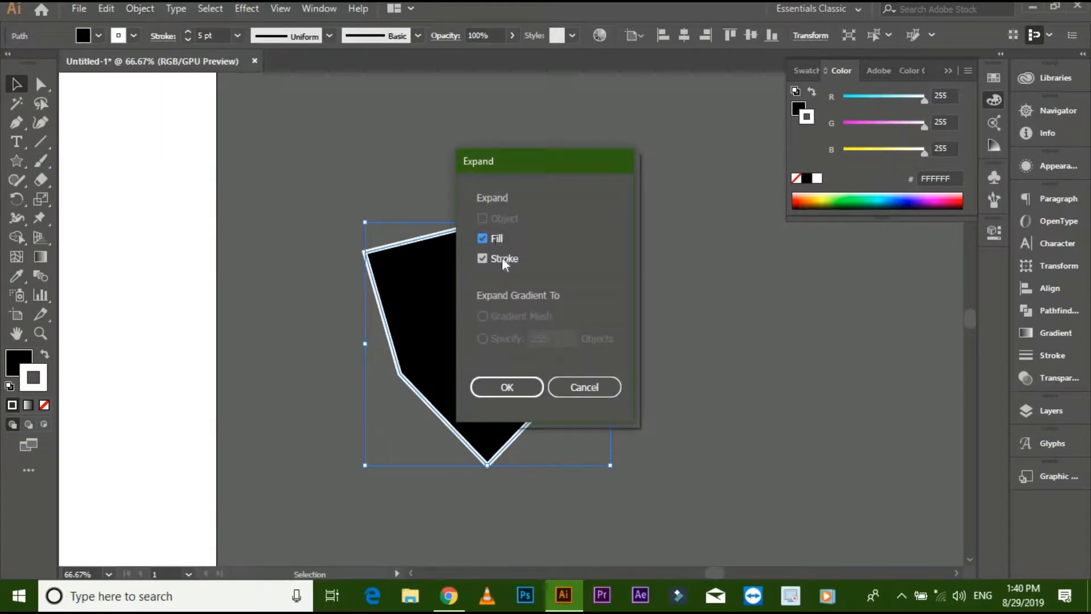
pyautogui.click(503, 387)
pyautogui.click(716, 340)
pyautogui.scroll(1, 619, 316)
pyautogui.moveTo(639, 348); pyautogui.dragTo(664, 320)
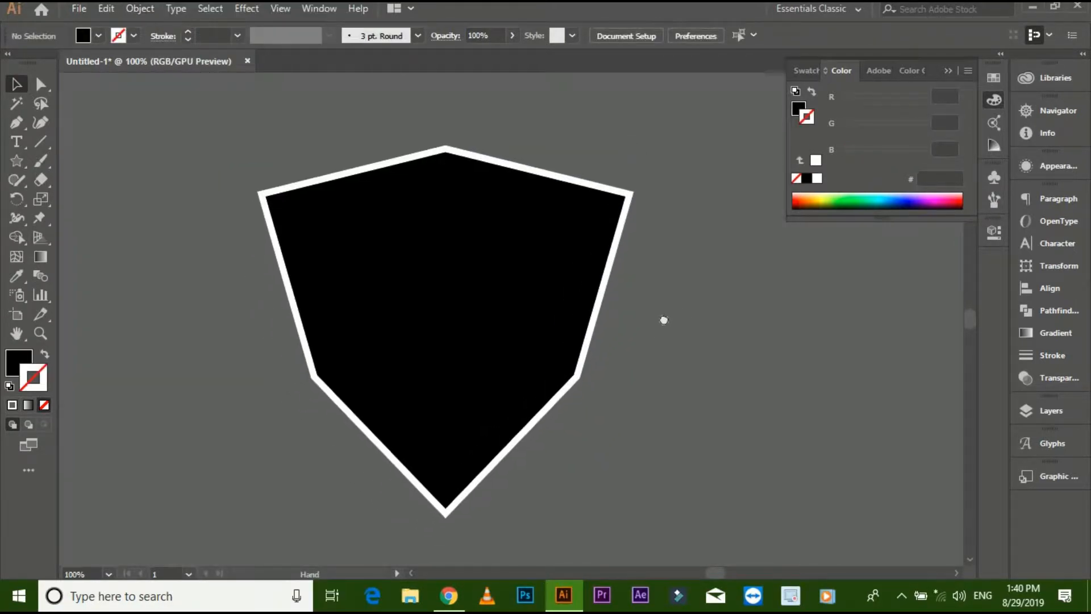
# - Draw a closed Pen path with a straight edge from the shield's top point to its bottom tip, enclosing the whole right half
pyautogui.click(14, 124)
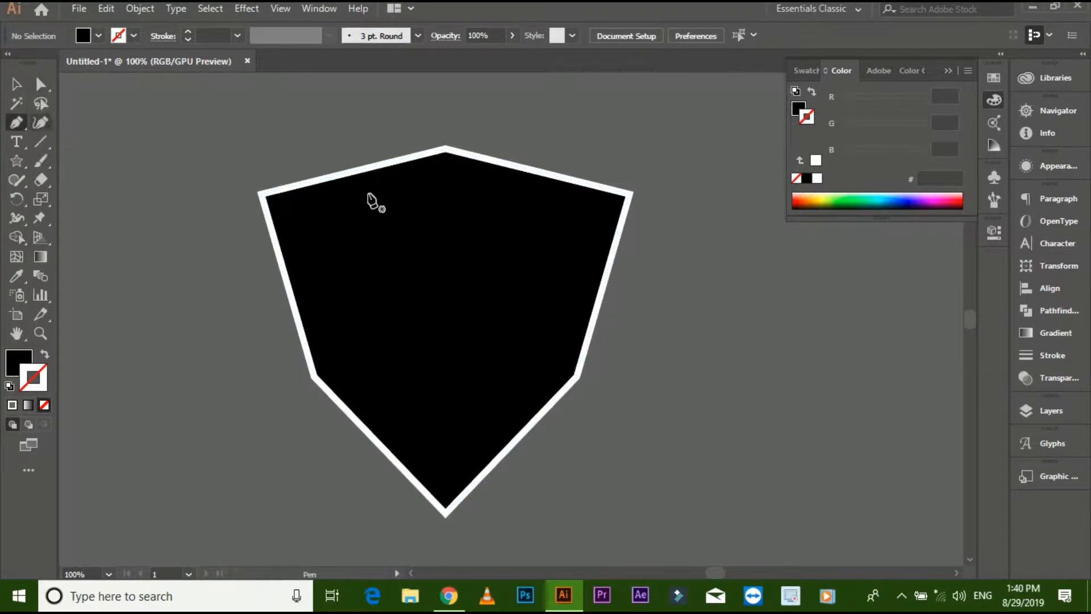
pyautogui.click(445, 148)
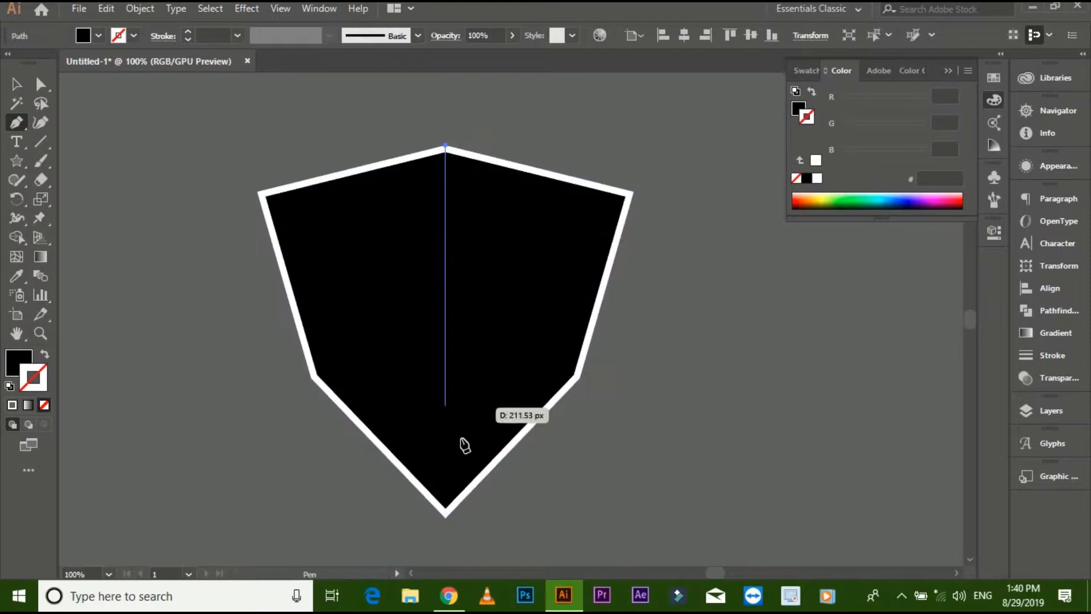
pyautogui.click(446, 528)
pyautogui.click(580, 490)
pyautogui.click(656, 282)
pyautogui.click(664, 152)
pyautogui.click(617, 123)
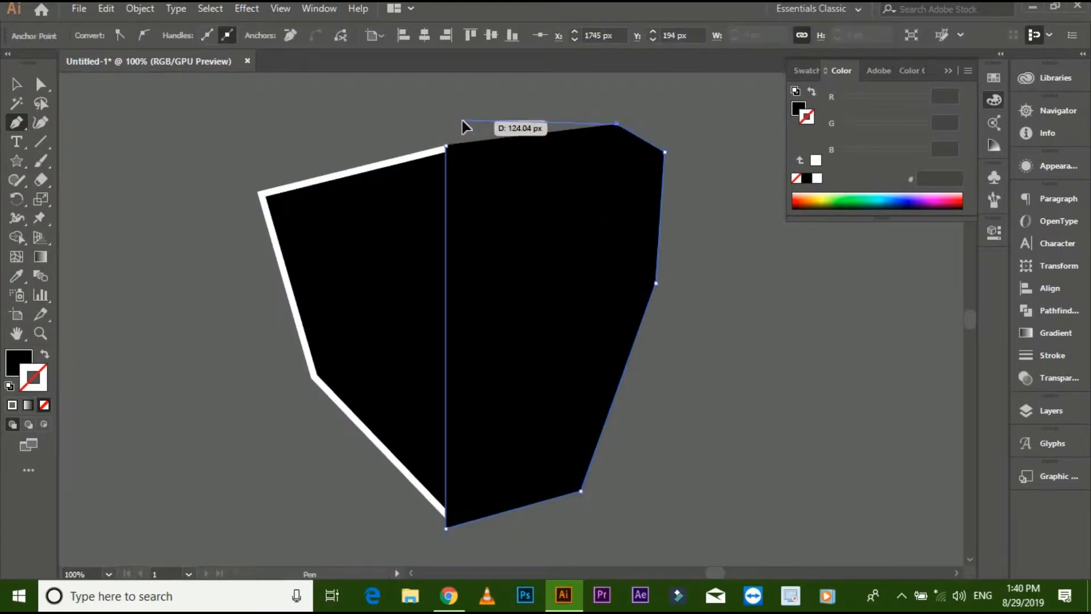
pyautogui.click(446, 147)
pyautogui.click(16, 84)
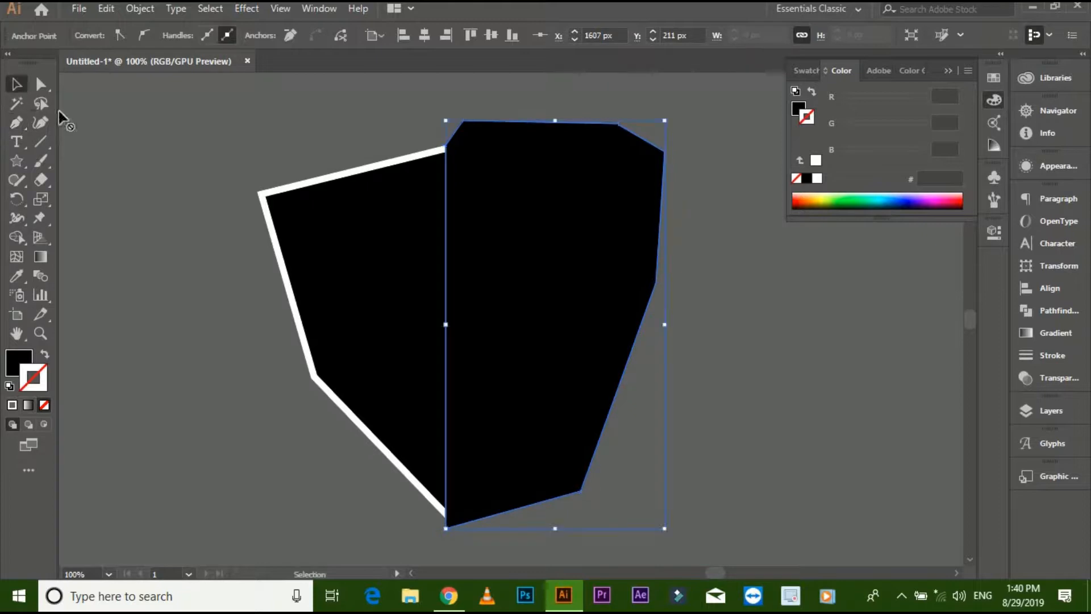
# - Remove the part of the pen-drawn shape outside the shield with the Shape Builder tool, leaving only the right half
pyautogui.press('q')
pyautogui.press('v')
pyautogui.hotkey('ctrl', 'a')
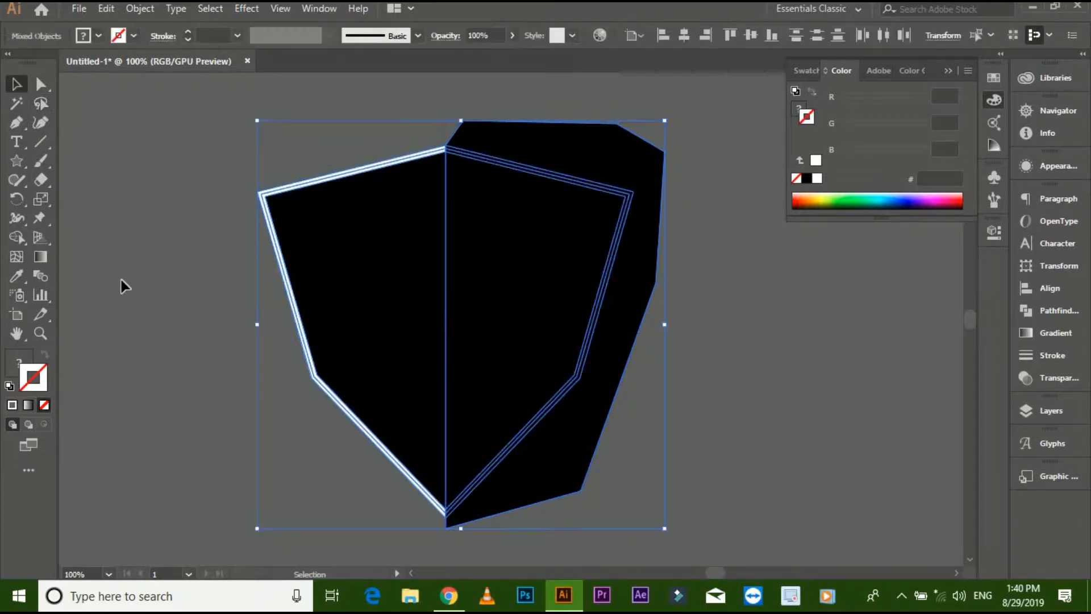
pyautogui.click(23, 234)
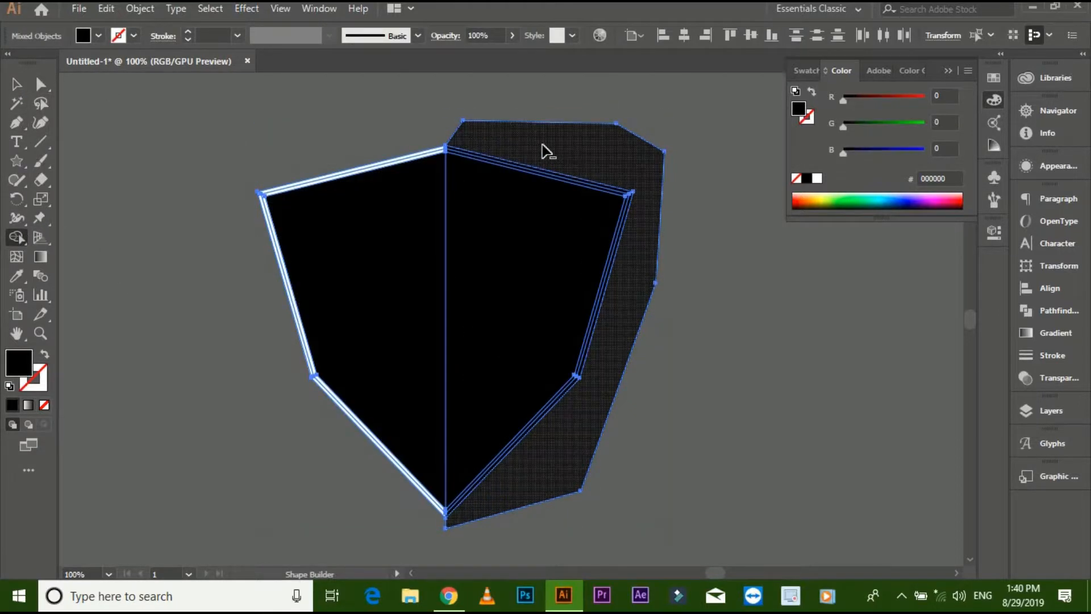
pyautogui.keyDown('alt'); pyautogui.click(543, 145); pyautogui.keyUp('alt')
pyautogui.click(16, 86)
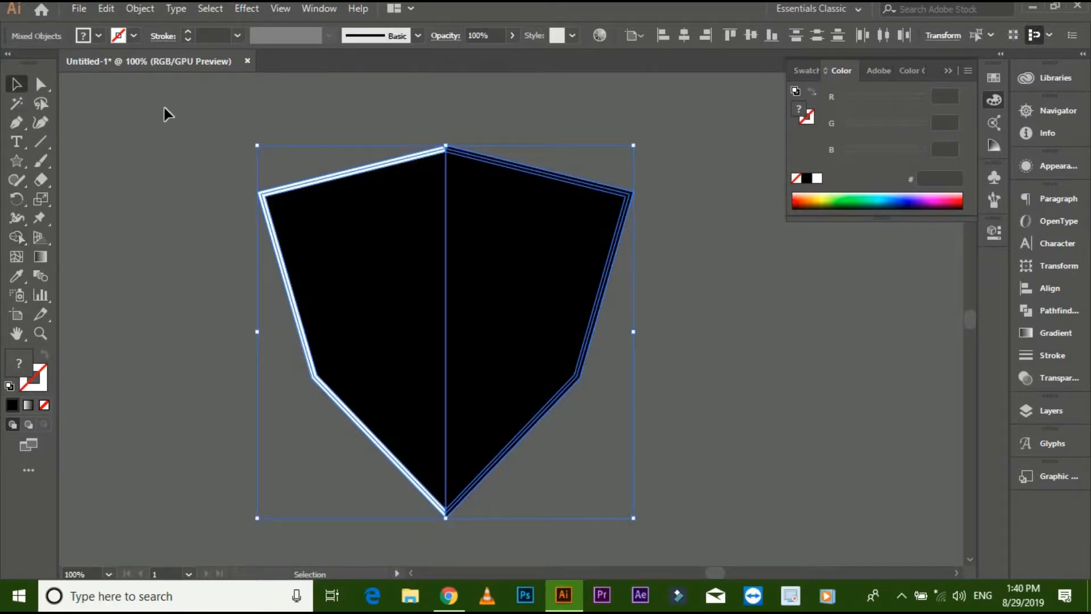
pyautogui.click(165, 108)
# - Give the shield's right-half shape a white fill and no stroke
pyautogui.click(460, 209)
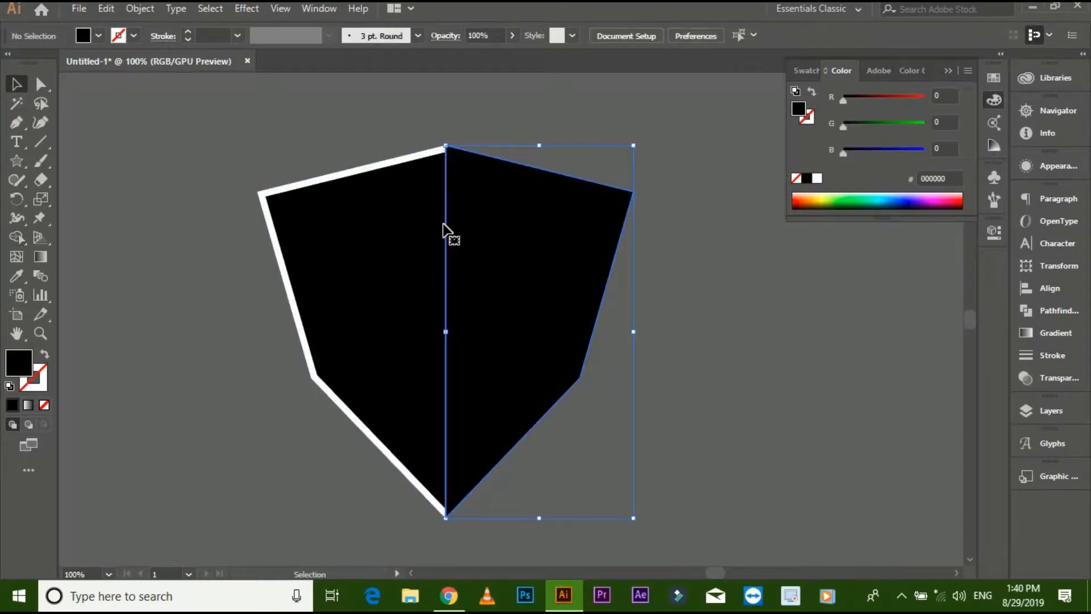
pyautogui.click(10, 387)
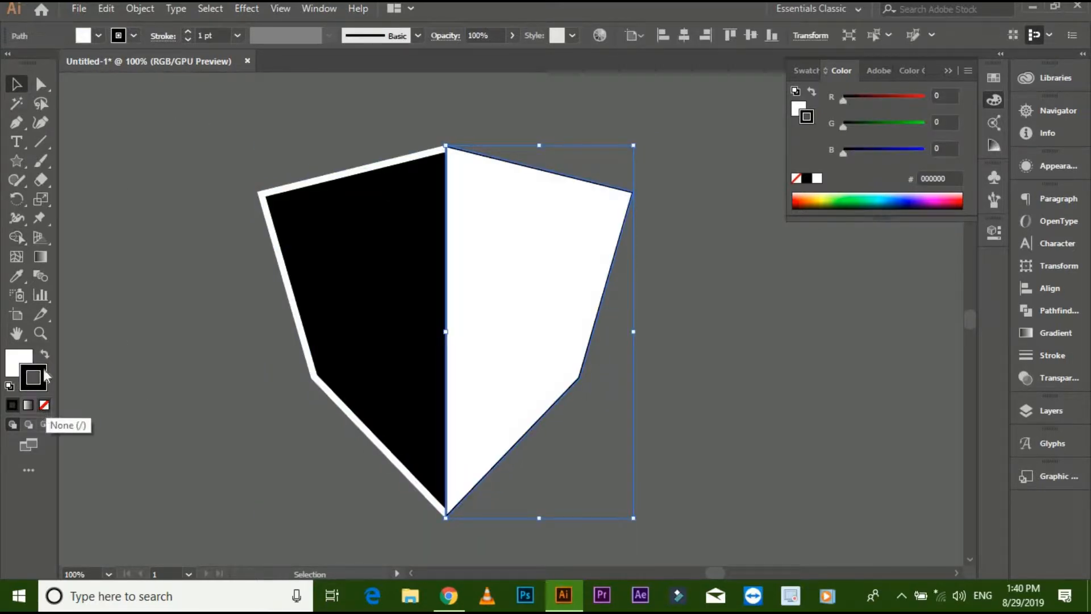
pyautogui.click(44, 405)
pyautogui.hotkey('ctrl', 'shift', 'a')
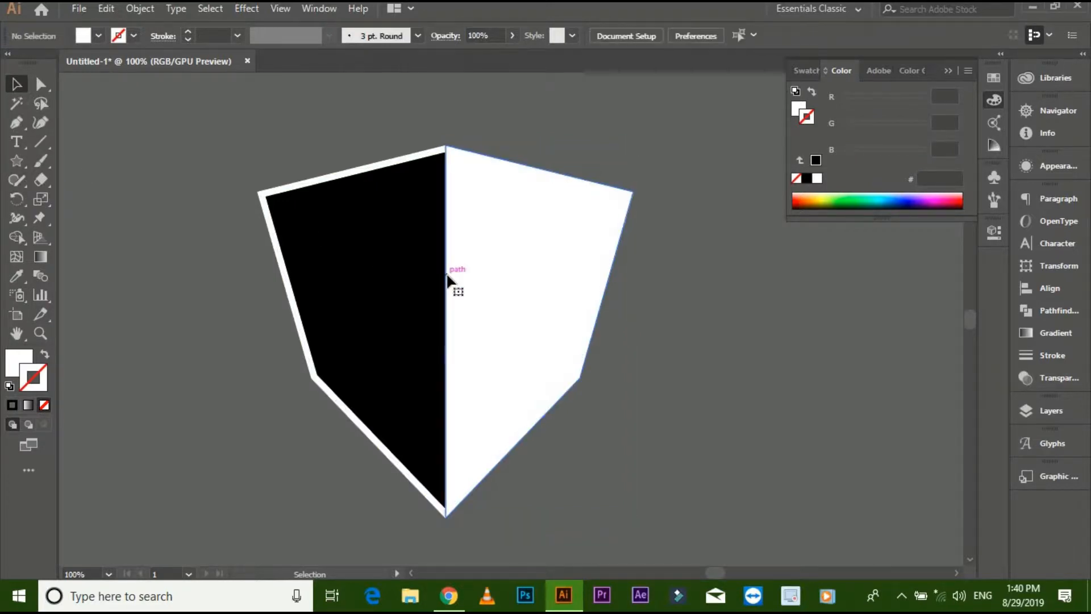
# - Lower the opacity of the white right-half shape to 10%
pyautogui.click(448, 277)
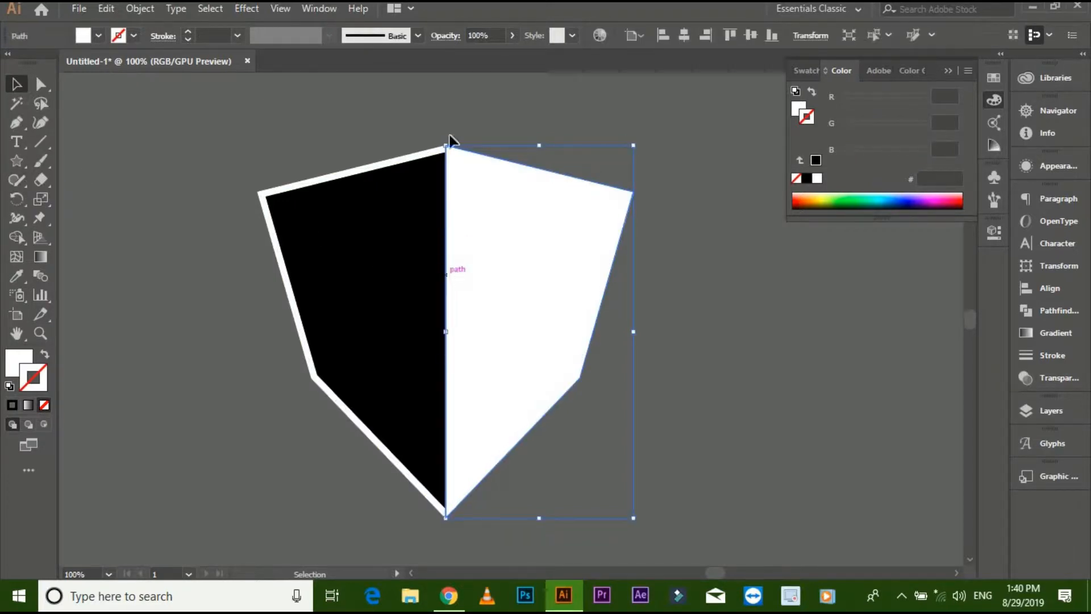
pyautogui.click(512, 36)
pyautogui.moveTo(458, 56); pyautogui.dragTo(453, 55)
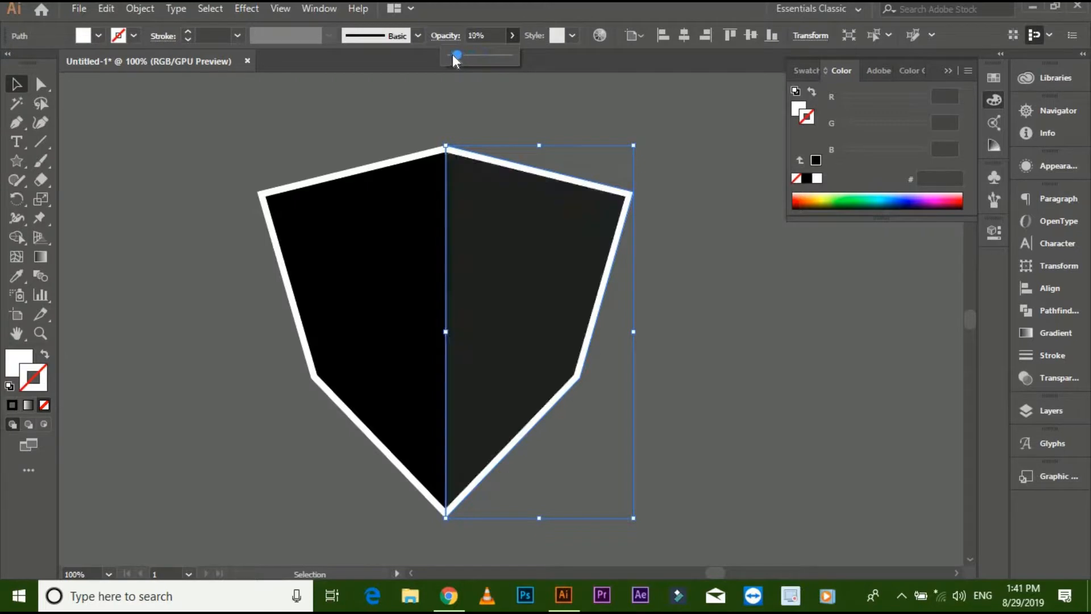
pyautogui.click(515, 74)
pyautogui.moveTo(524, 83); pyautogui.dragTo(541, 83)
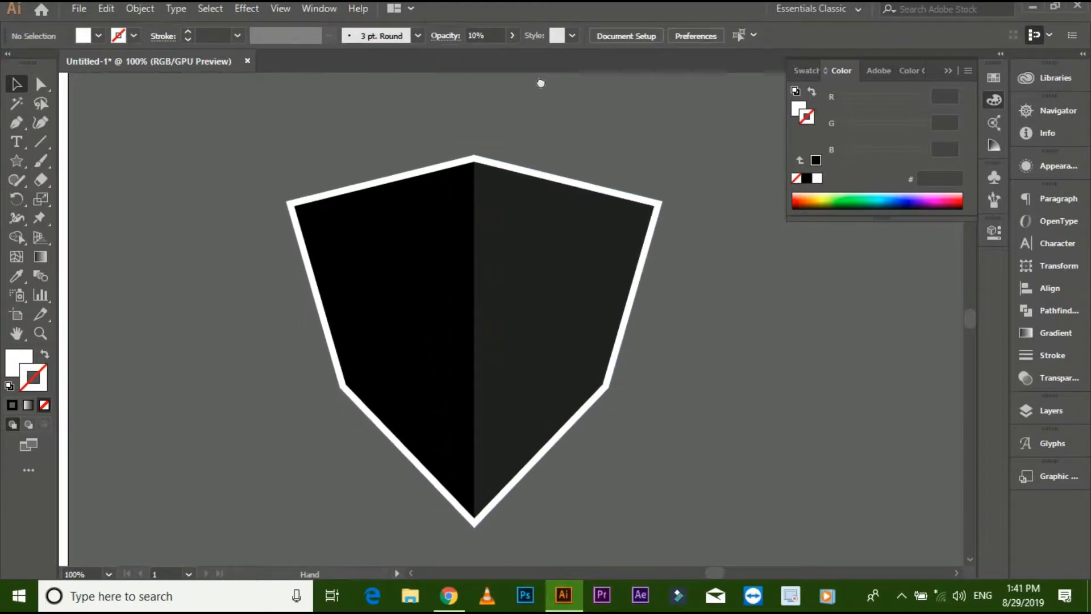
pyautogui.moveTo(687, 351); pyautogui.dragTo(687, 349)
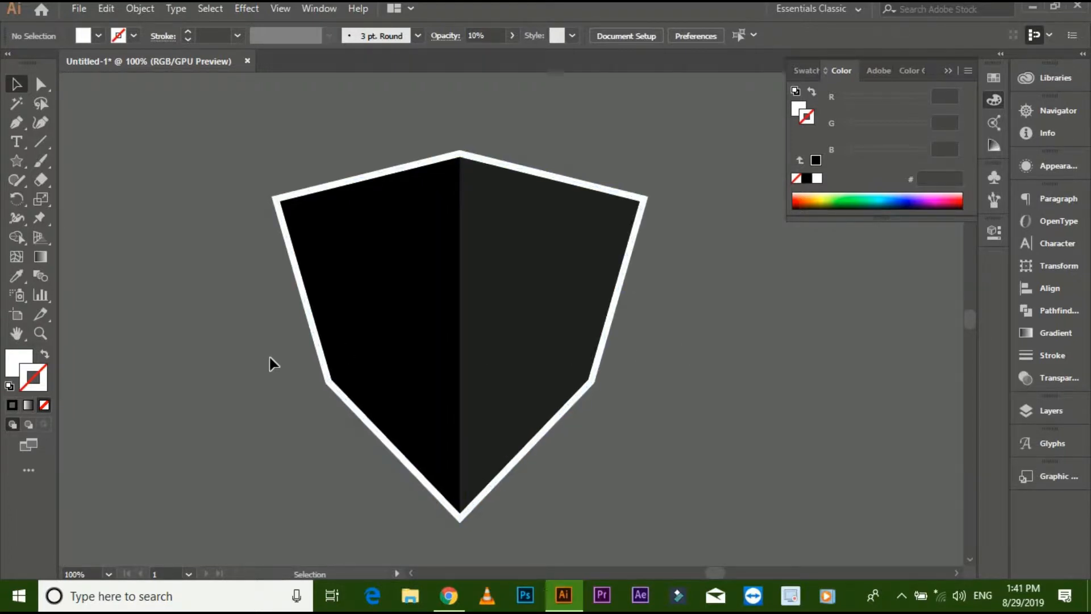
# - Draw a white horizontal rectangle across the middle of the shield, extending slightly past both side edges
pyautogui.moveTo(20, 152); pyautogui.dragTo(57, 163)
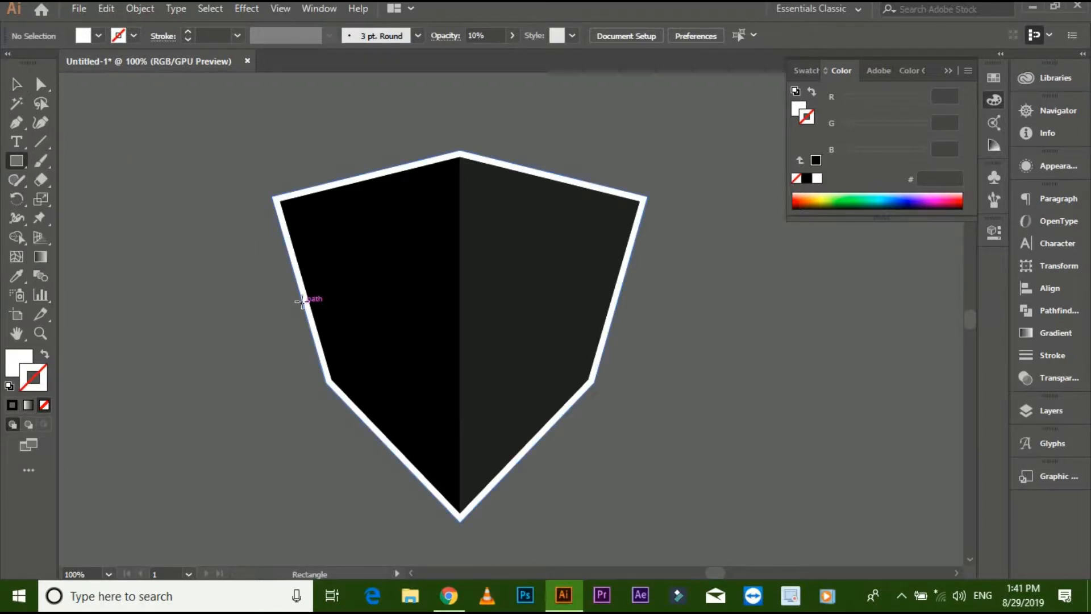
pyautogui.moveTo(304, 297); pyautogui.dragTo(624, 358)
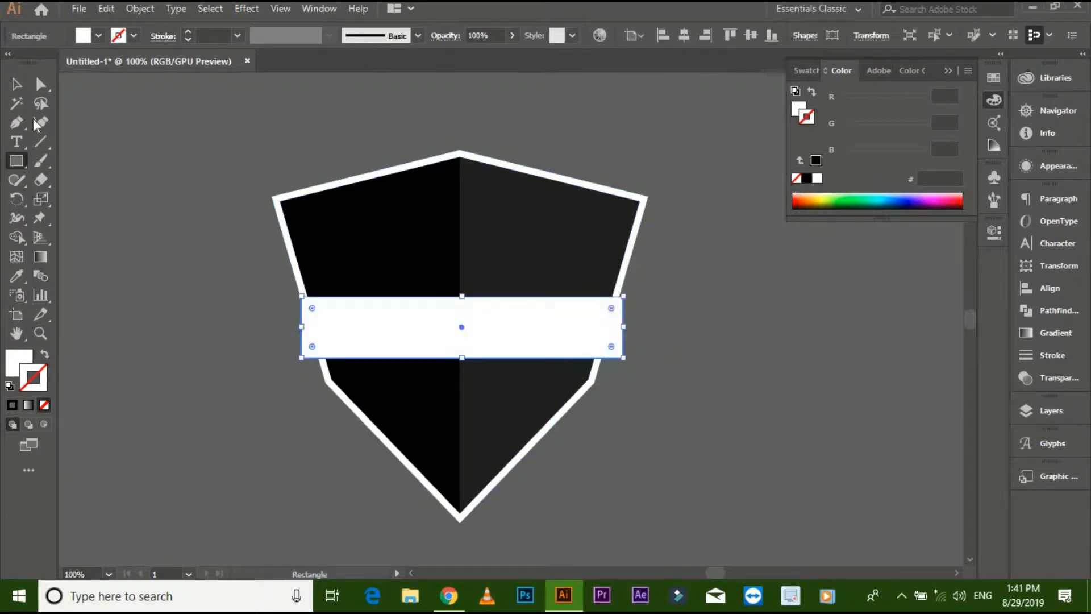
pyautogui.press('v')
pyautogui.click(173, 274)
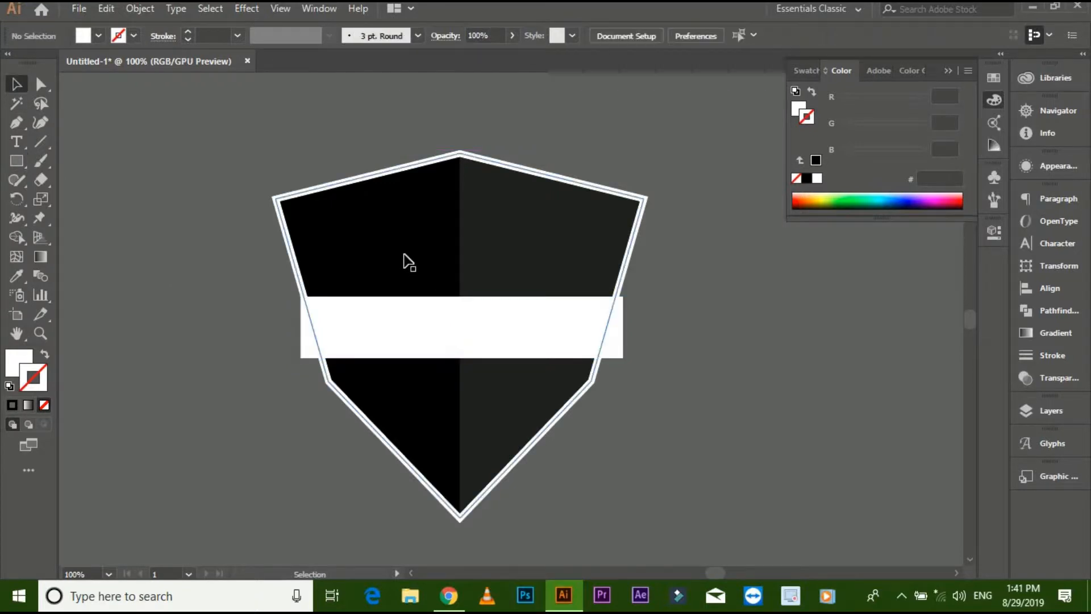
# - Align the white rectangle horizontally and vertically to the centre of the shield, using the shield as the key object
pyautogui.click(366, 316)
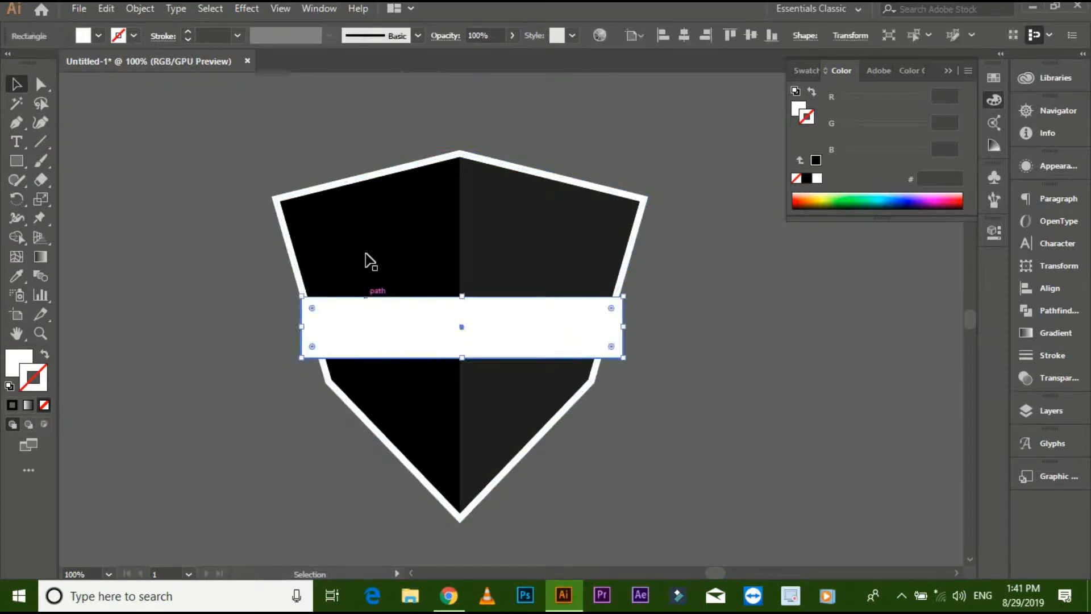
pyautogui.keyDown('shift'); pyautogui.click(367, 265); pyautogui.keyUp('shift')
pyautogui.click(366, 263)
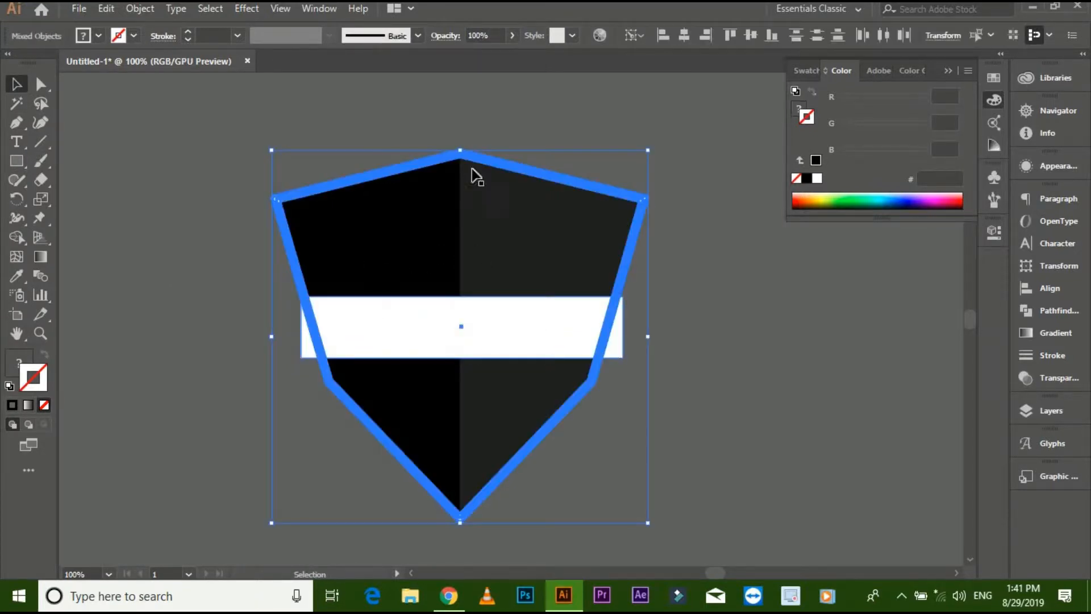
pyautogui.click(684, 35)
pyautogui.click(748, 39)
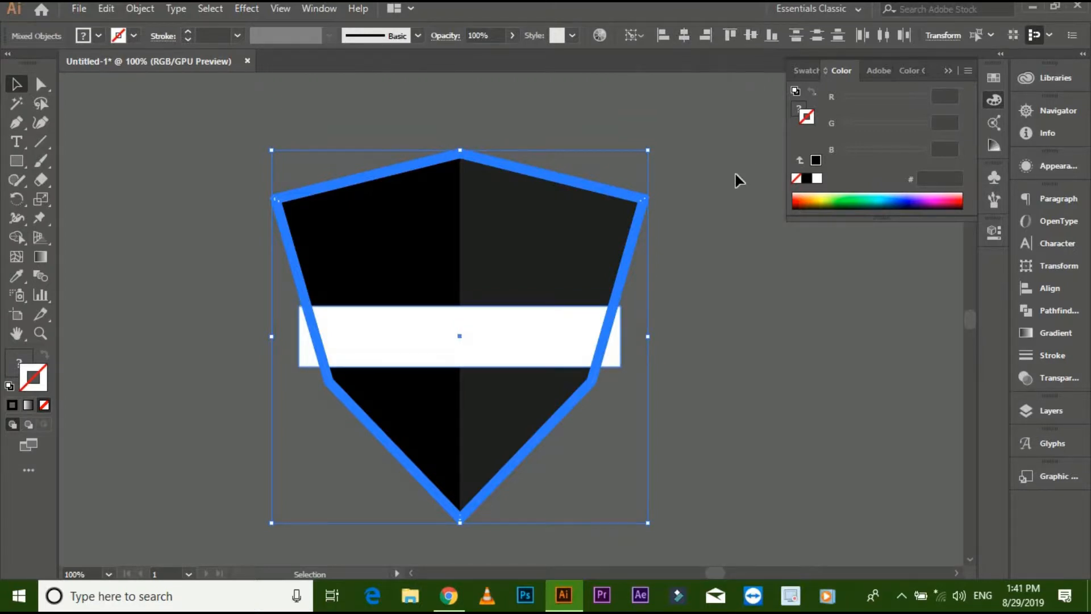
pyautogui.click(736, 174)
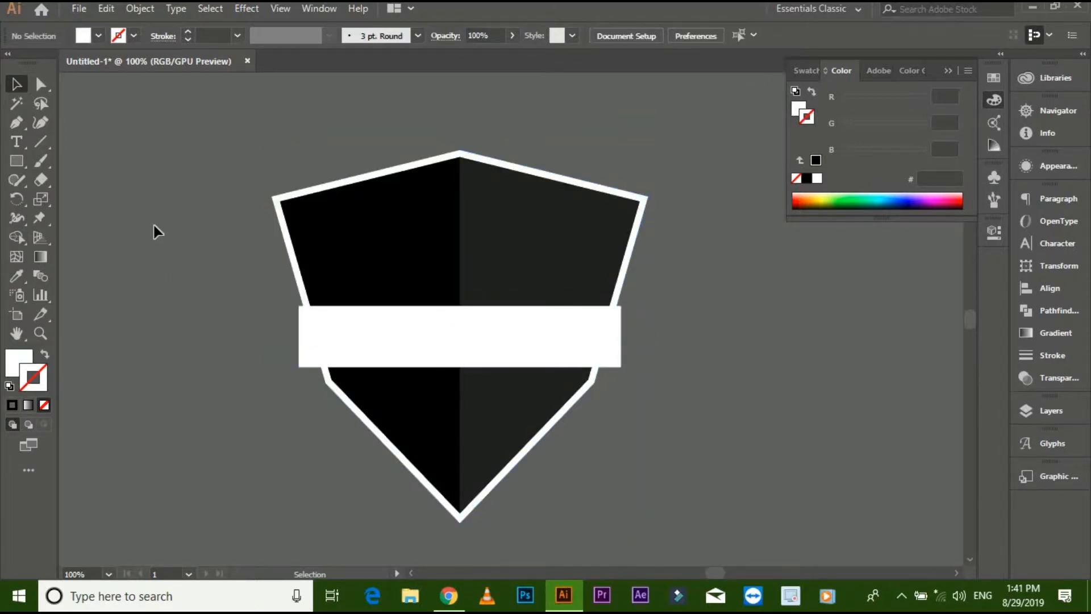
# - Trim off both ends of the white rectangle that extend outside the shield, using the Shape Builder tool
pyautogui.hotkey('ctrl', 'a')
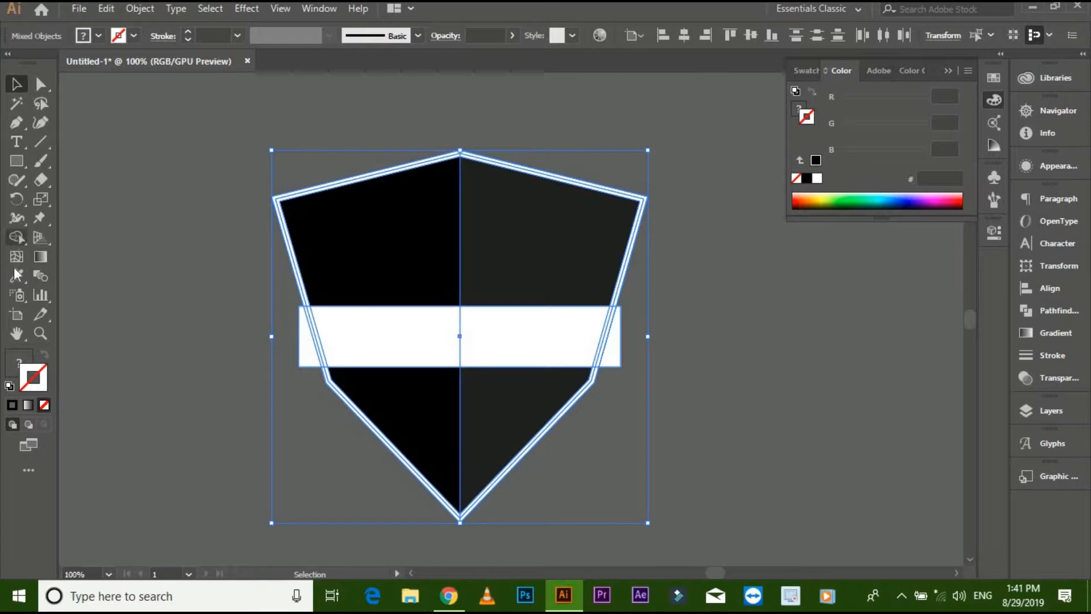
pyautogui.click(17, 238)
pyautogui.scroll(1, 305, 357)
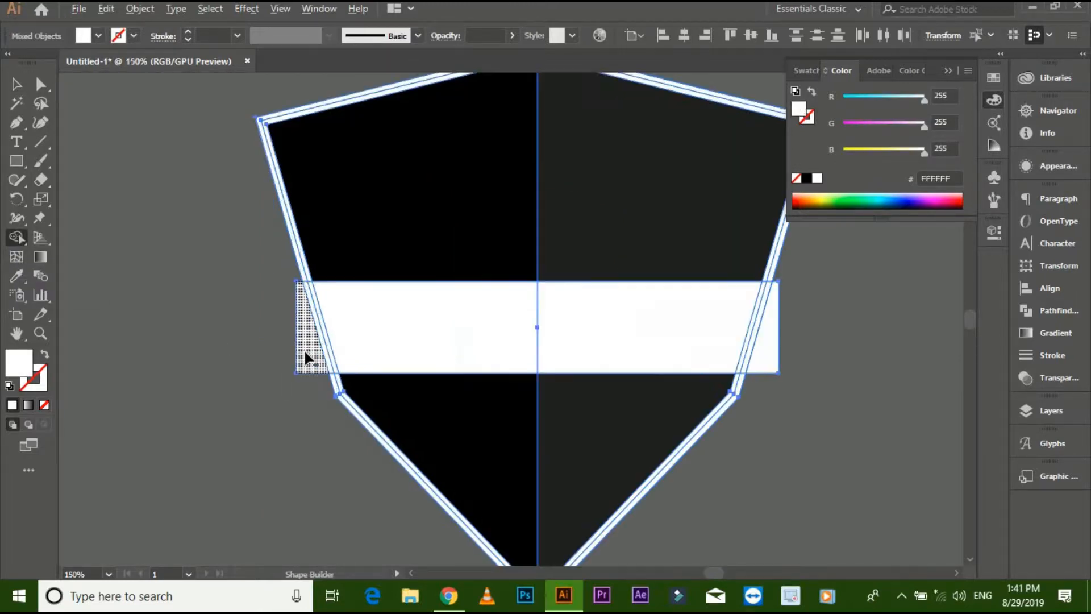
pyautogui.keyDown('alt'); pyautogui.click(305, 355); pyautogui.keyUp('alt')
pyautogui.keyDown('alt'); pyautogui.click(765, 353); pyautogui.keyUp('alt')
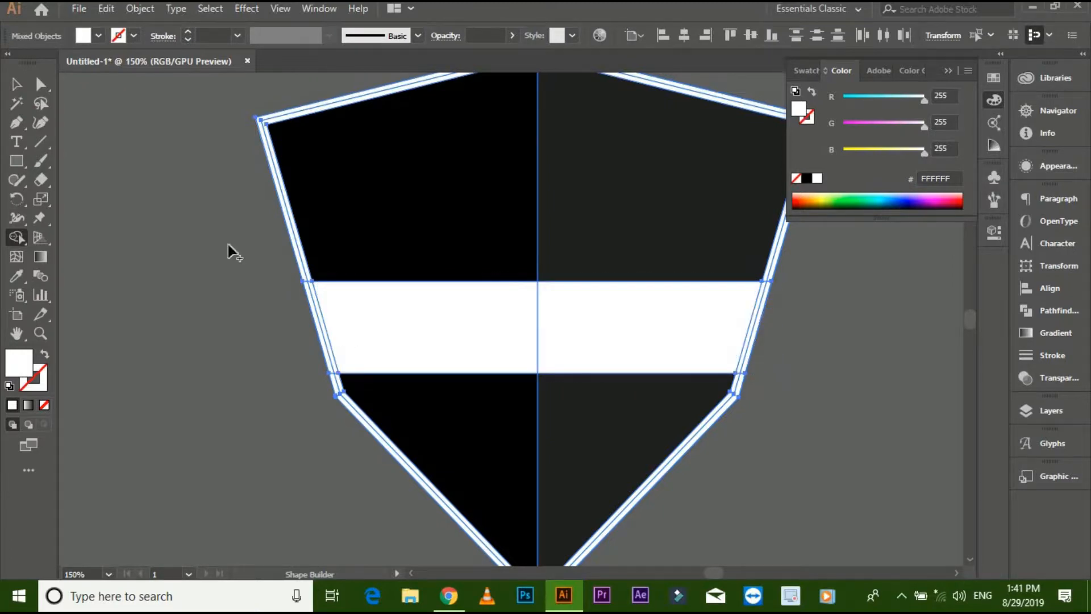
pyautogui.click(17, 85)
pyautogui.click(188, 274)
pyautogui.scroll(-1, 189, 274)
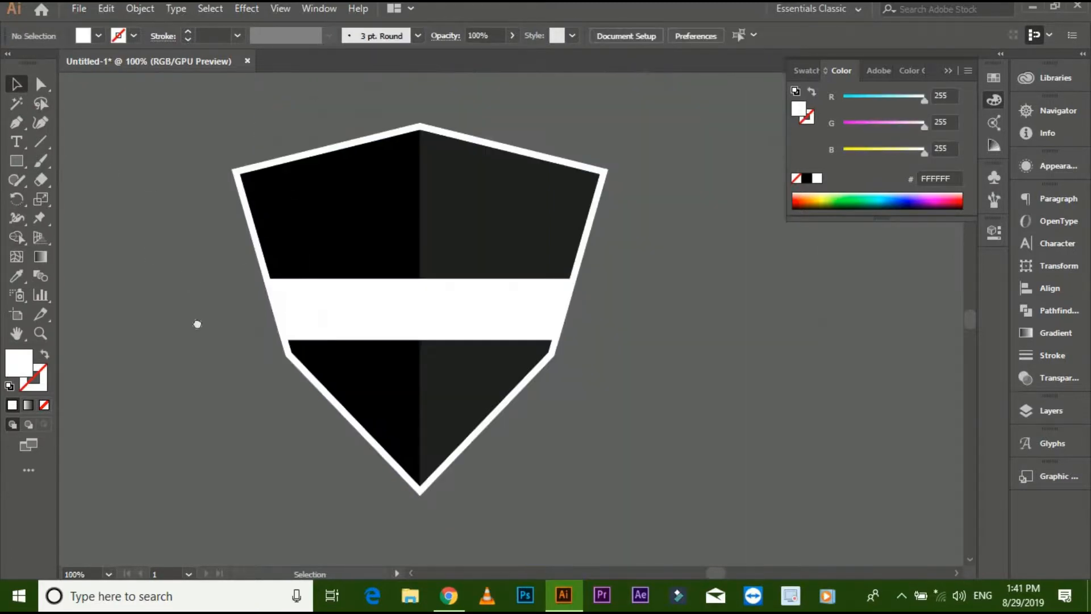
pyautogui.moveTo(197, 322); pyautogui.dragTo(219, 351)
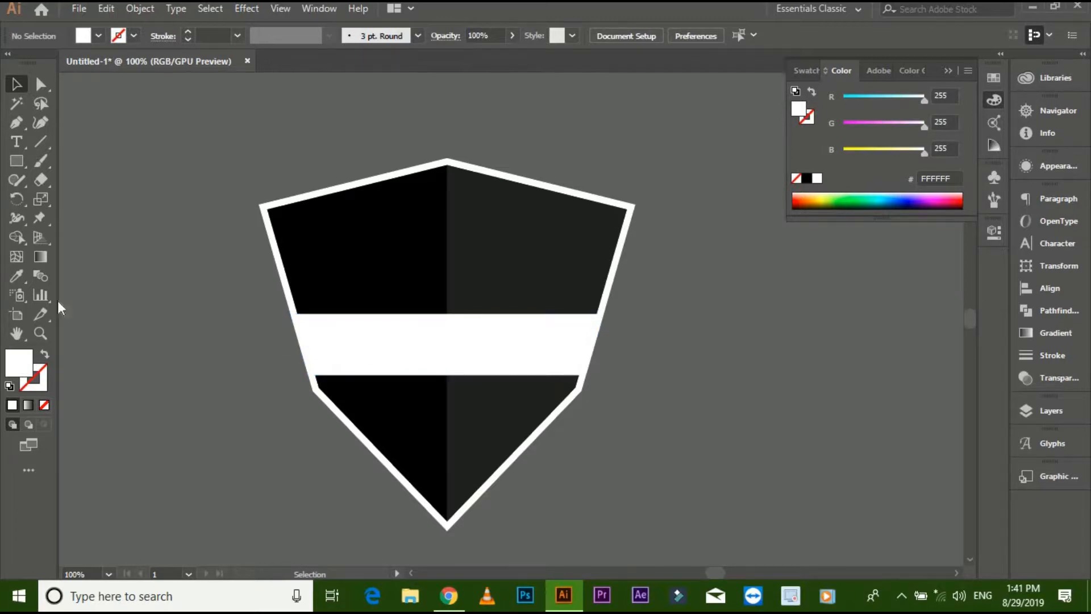
# - Add the text "FIGHT" in black, then place and enlarge it on the white central band
pyautogui.click(15, 139)
pyautogui.click(154, 142)
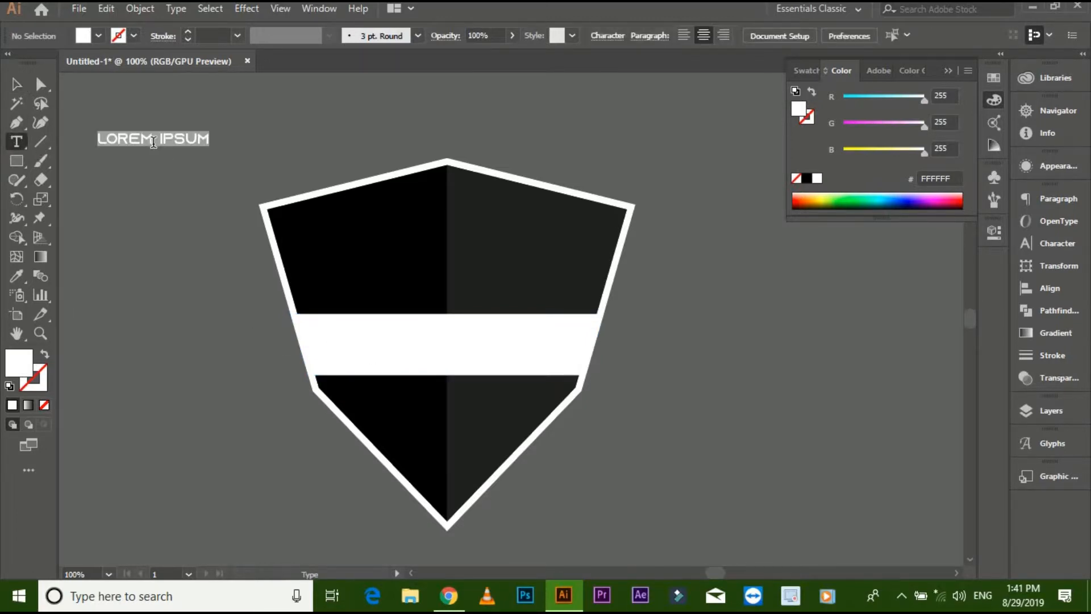
pyautogui.press('BackSpace')
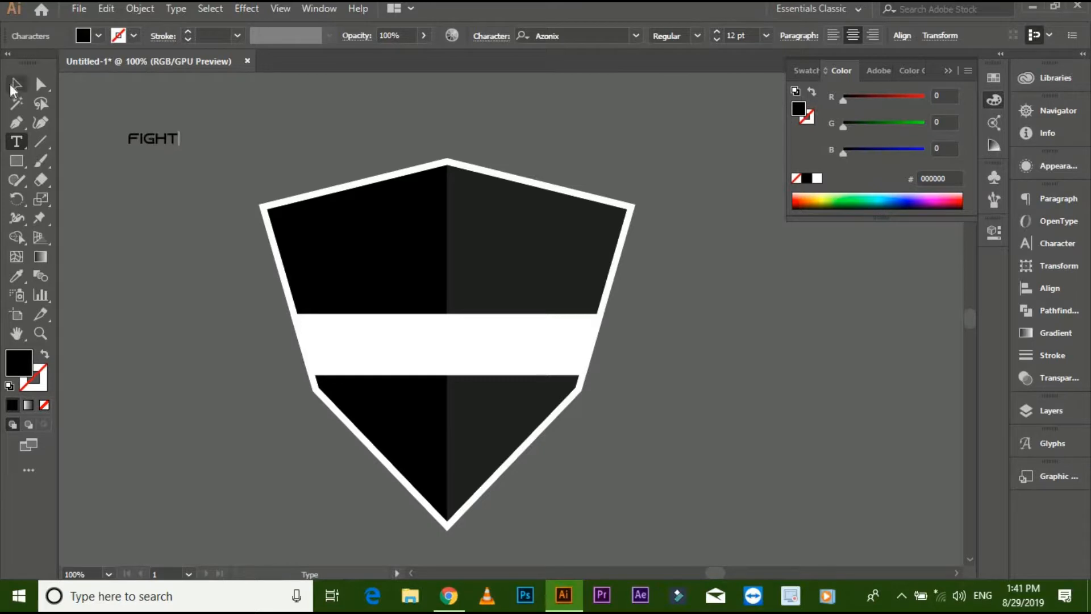
pyautogui.click(11, 86)
pyautogui.moveTo(180, 148); pyautogui.dragTo(545, 367)
# - Set the tracking of the FIGHT text to 200
pyautogui.click(1056, 243)
pyautogui.click(997, 283)
pyautogui.click(1008, 526)
pyautogui.click(642, 392)
# - Convert the FIGHT text to outlines
pyautogui.click(343, 343)
pyautogui.keyDown('shift'); pyautogui.click(355, 343); pyautogui.keyUp('shift')
pyautogui.click(250, 352)
pyautogui.click(360, 341)
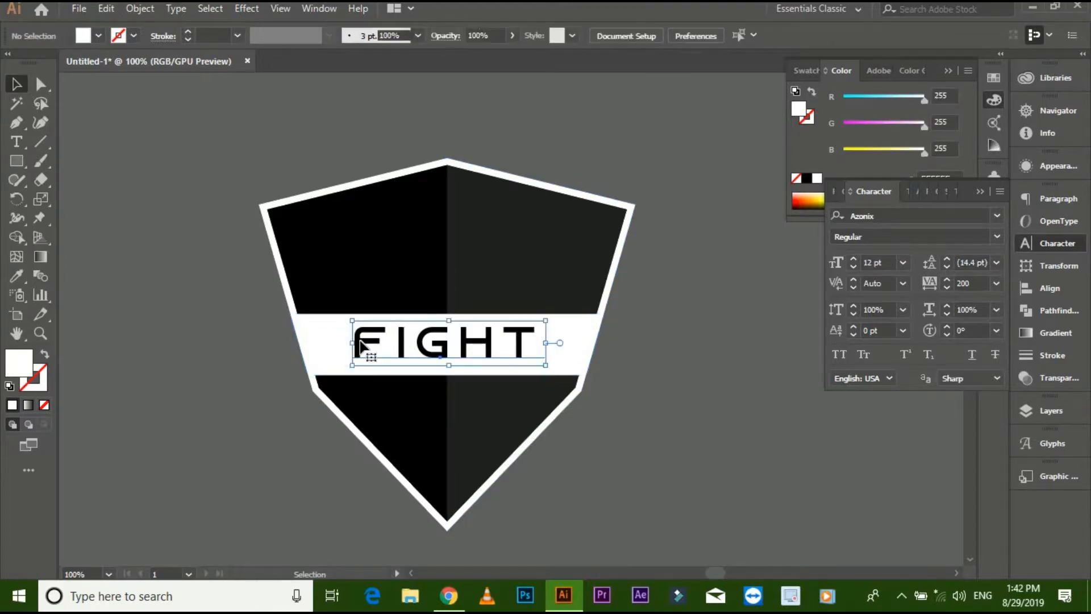
pyautogui.rightClick(360, 342)
pyautogui.click(398, 142)
# - Centre the FIGHT lettering horizontally and vertically on the white band, using the band as the key object
pyautogui.keyDown('shift'); pyautogui.click(326, 333); pyautogui.keyUp('shift')
pyautogui.click(325, 331)
pyautogui.click(686, 36)
pyautogui.click(750, 35)
pyautogui.click(636, 158)
# - Add the text "SHIELD" below the white band and colour it white by sampling the band
pyautogui.press('space')
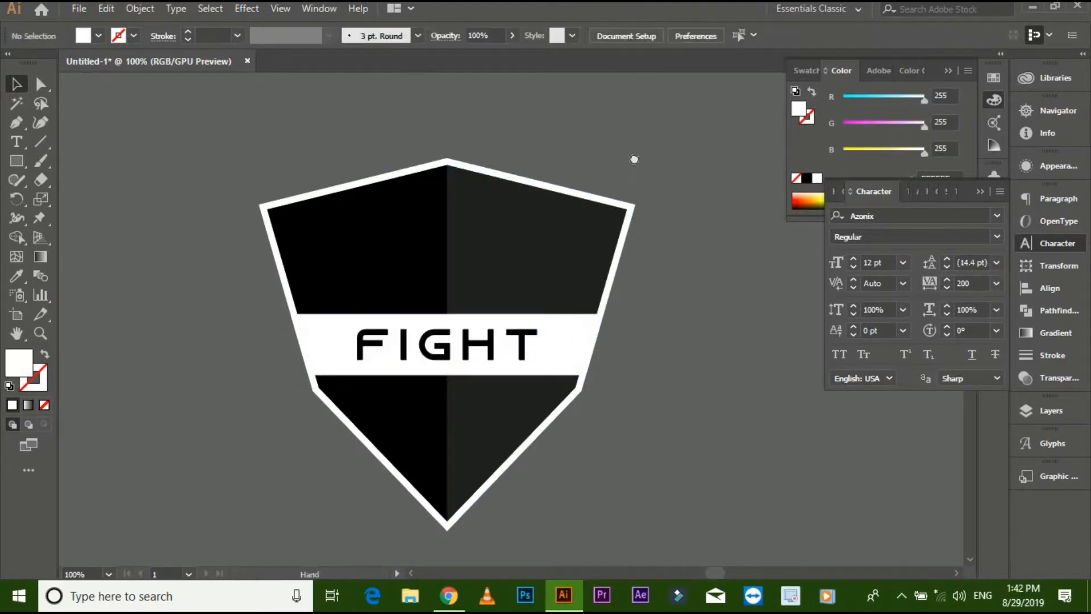
pyautogui.moveTo(634, 159); pyautogui.dragTo(642, 150)
pyautogui.press('t')
pyautogui.click(408, 390)
pyautogui.press('BackSpace')
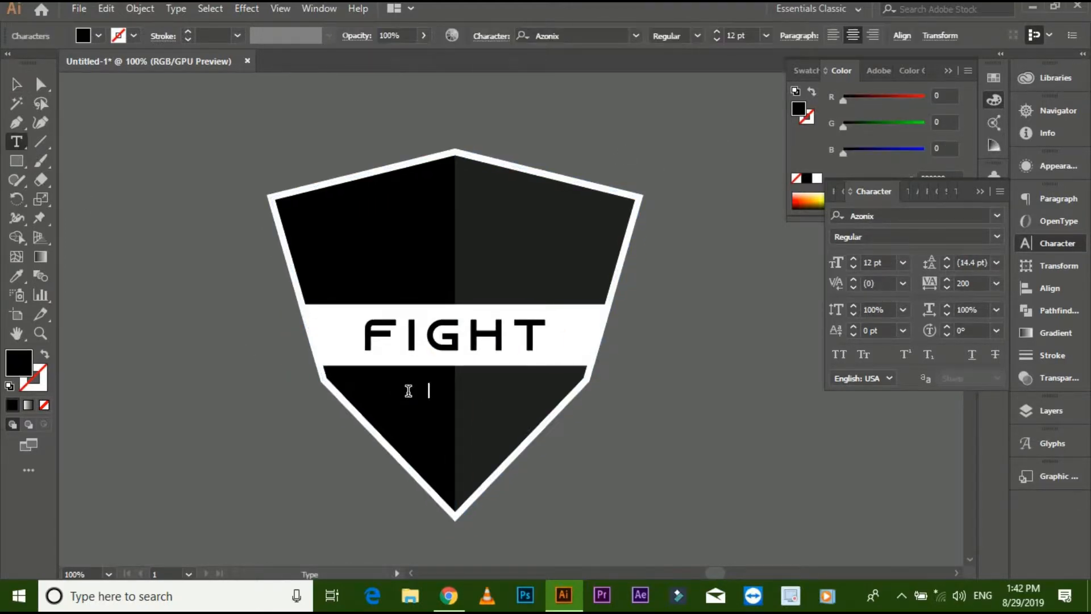
pyautogui.click(16, 85)
pyautogui.click(16, 276)
pyautogui.click(341, 349)
pyautogui.click(17, 85)
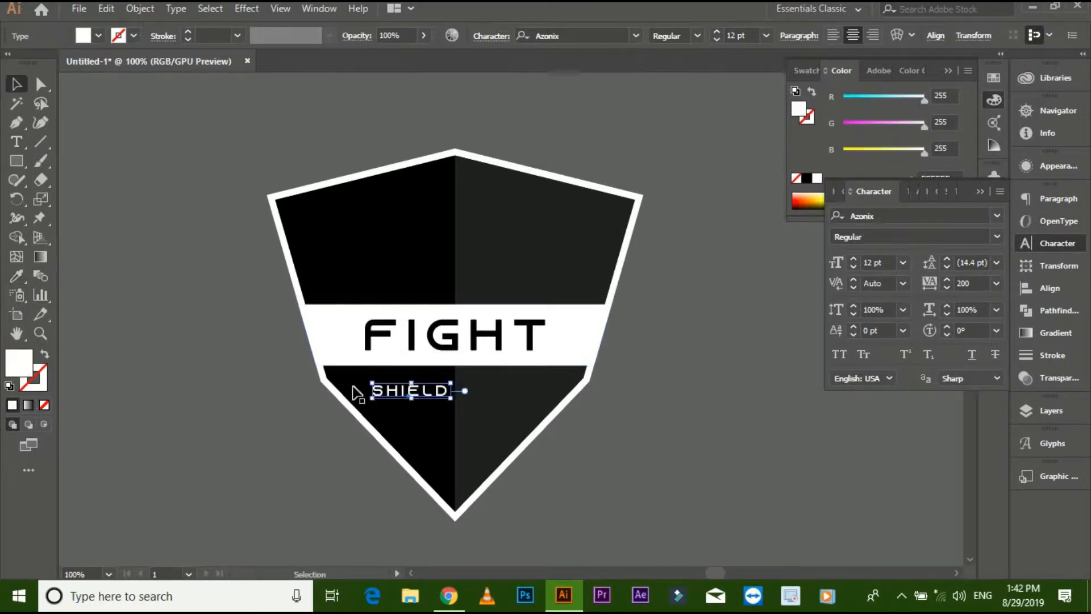
# - Move the SHIELD text under FIGHT and enlarge it to span both halves of the shield
pyautogui.moveTo(425, 388); pyautogui.dragTo(466, 392)
pyautogui.moveTo(491, 403)
pyautogui.mouseDown()
pyautogui.moveTo(518, 413)
pyautogui.moveTo(505, 399)
pyautogui.mouseUp()
pyautogui.click(563, 437)
# - Align the SHIELD text horizontally with FIGHT, using FIGHT as the key object
pyautogui.click(456, 342)
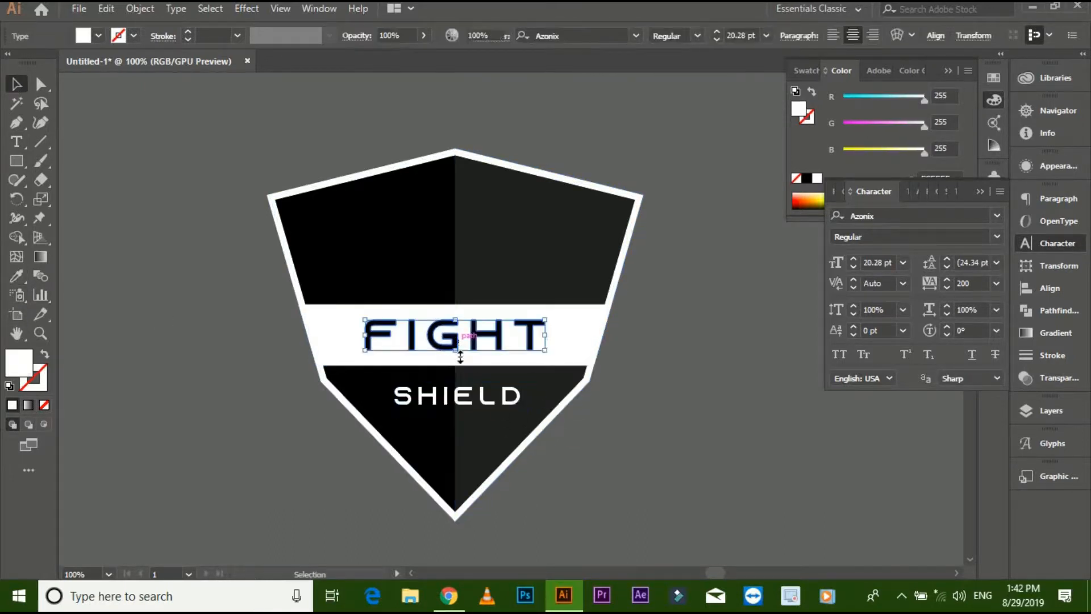
pyautogui.keyDown('shift'); pyautogui.click(457, 396); pyautogui.keyUp('shift')
pyautogui.click(453, 340)
pyautogui.click(536, 36)
pyautogui.click(561, 77)
# - Convert the SHIELD text to outlines
pyautogui.click(446, 394)
pyautogui.rightClick(445, 394)
pyautogui.click(500, 250)
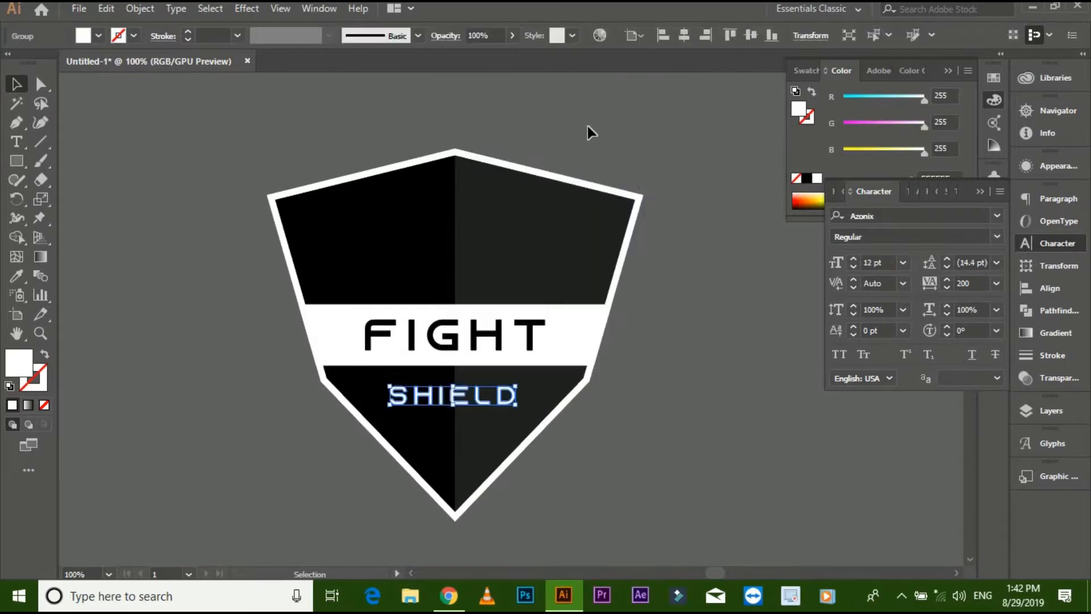
pyautogui.click(589, 127)
# - Centre the outlined SHIELD lettering horizontally with the FIGHT lettering
pyautogui.scroll(-1, 452, 362)
pyautogui.click(453, 339)
pyautogui.keyDown('shift'); pyautogui.click(458, 392); pyautogui.keyUp('shift')
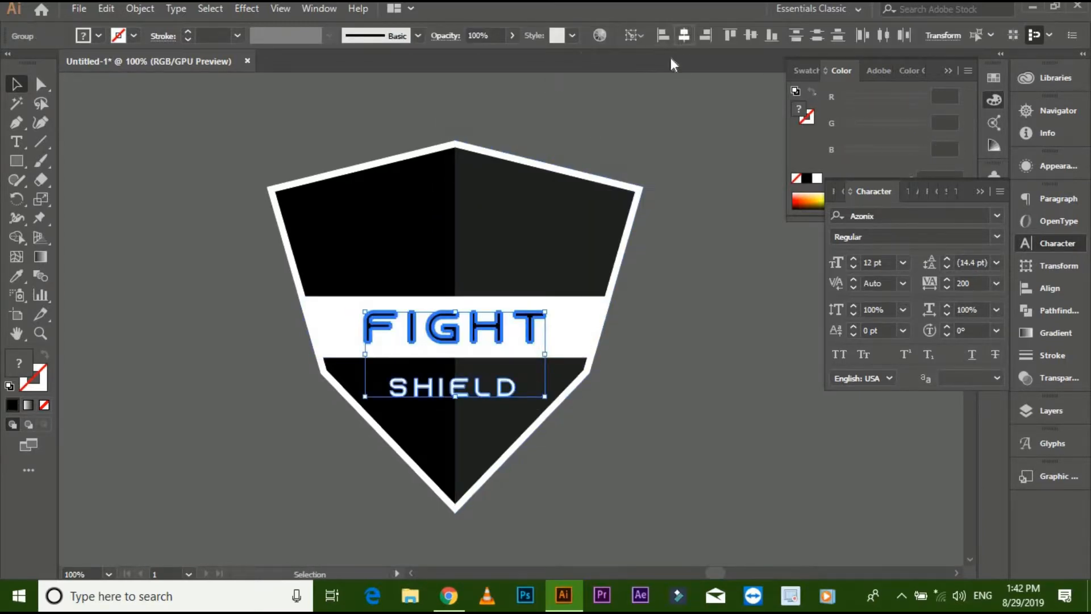
pyautogui.click(684, 35)
pyautogui.click(641, 113)
# - Draw a small white rectangle below SHIELD and round its corners fully into a pill shape
pyautogui.moveTo(641, 112); pyautogui.dragTo(632, 114)
pyautogui.scroll(2, 406, 455)
pyautogui.press('m')
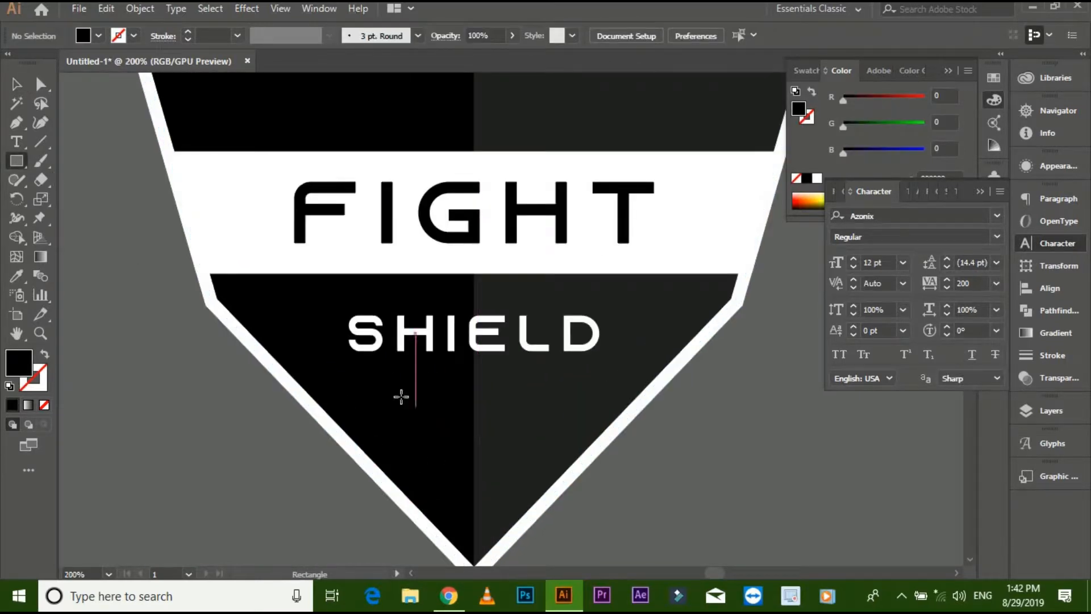
pyautogui.moveTo(402, 397); pyautogui.dragTo(551, 442)
pyautogui.press('i')
pyautogui.click(248, 193)
pyautogui.press('v')
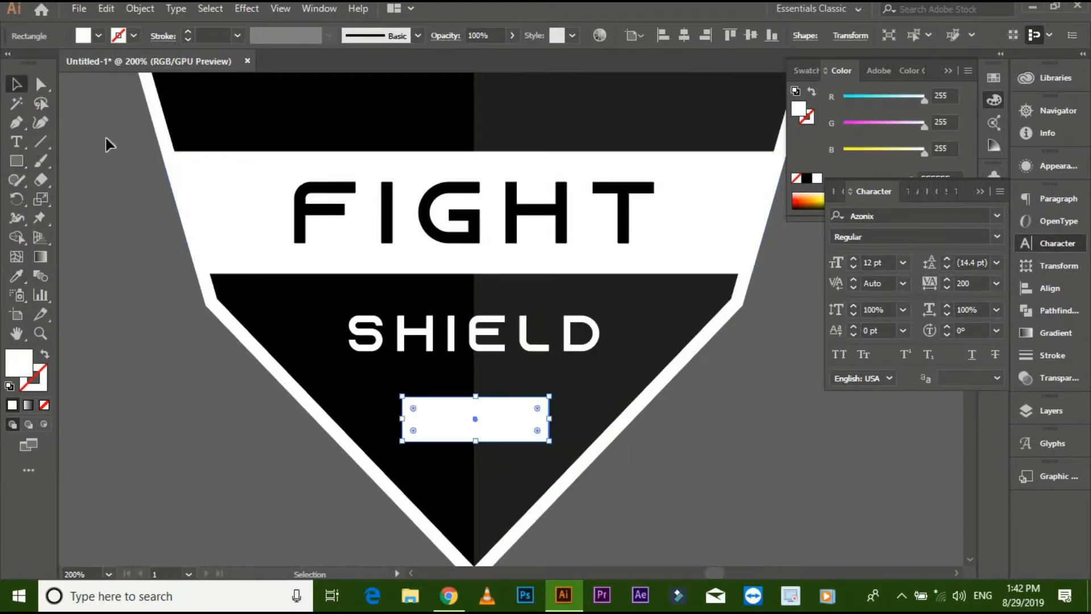
pyautogui.moveTo(413, 408); pyautogui.dragTo(445, 438)
pyautogui.click(676, 432)
# - Centre the white pill shape horizontally with the SHIELD lettering
pyautogui.click(475, 341)
pyautogui.keyDown('shift'); pyautogui.click(458, 412); pyautogui.keyUp('shift')
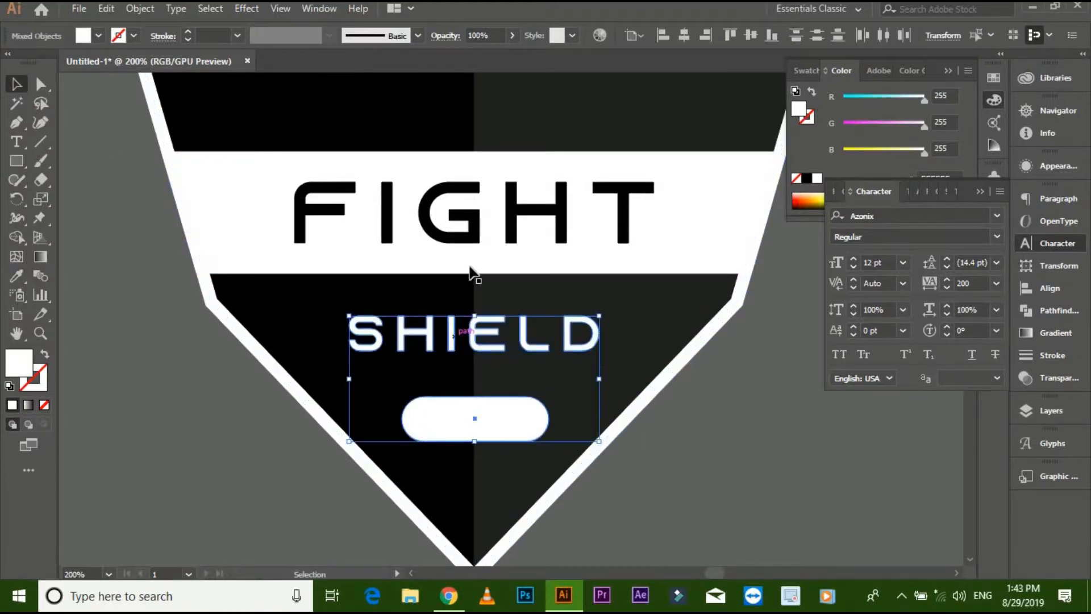
pyautogui.click(684, 35)
pyautogui.click(772, 421)
# - Add the text "2019" in black and place it on the white pill shape
pyautogui.press('t')
pyautogui.click(140, 387)
pyautogui.write('2019')
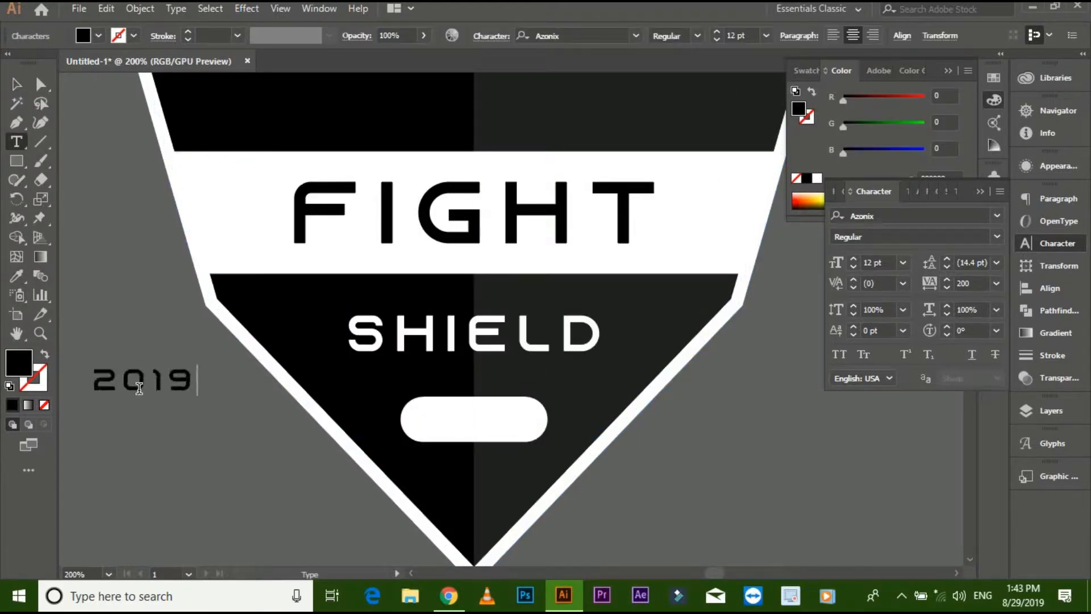
pyautogui.click(20, 84)
pyautogui.moveTo(172, 390); pyautogui.dragTo(505, 430)
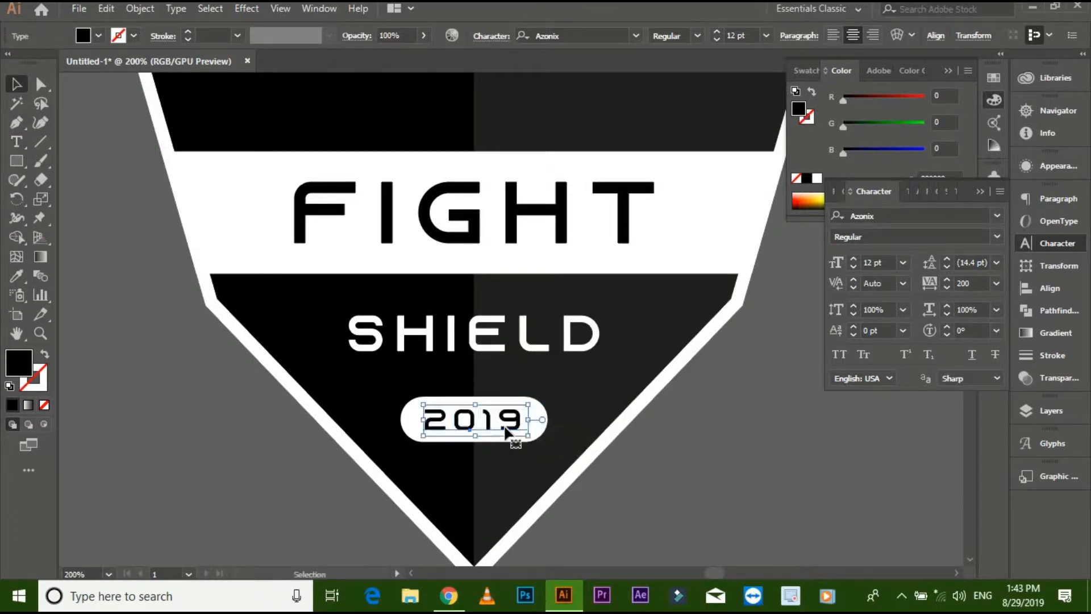
# - Convert the 2019 text to outlines
pyautogui.rightClick(504, 427)
pyautogui.click(563, 226)
pyautogui.click(357, 472)
# - Centre the 2019 lettering horizontally and vertically on the white pill, using the pill as the key object
pyautogui.scroll(1, 355, 472)
pyautogui.click(445, 407)
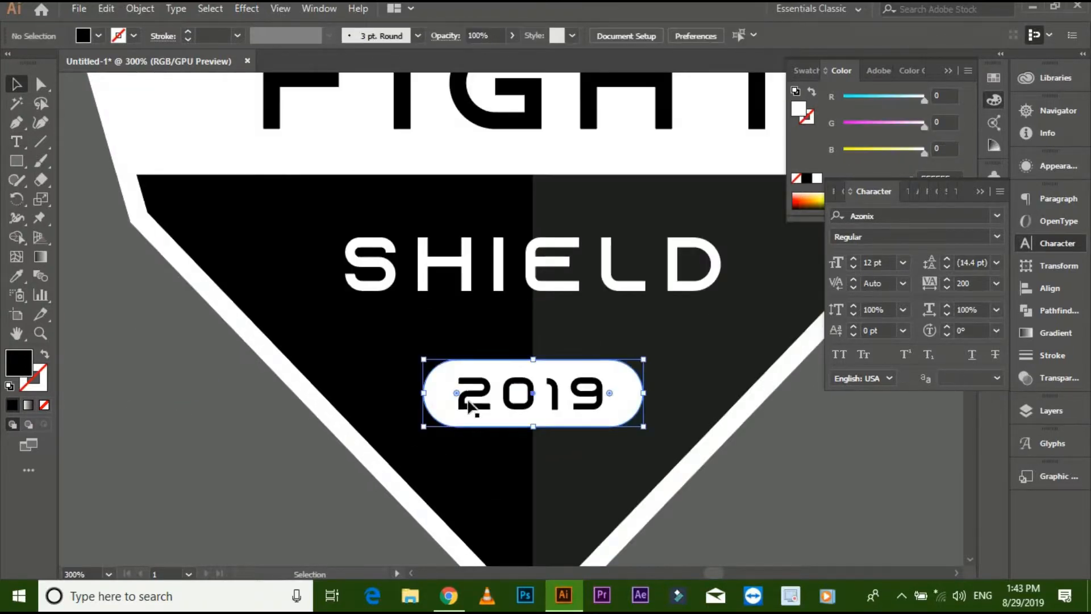
pyautogui.keyDown('shift'); pyautogui.click(468, 405); pyautogui.keyUp('shift')
pyautogui.click(436, 410)
pyautogui.click(684, 36)
pyautogui.click(751, 35)
pyautogui.click(773, 418)
# - Create three white five-pointed stars, placing one near the shield's top point and one above each end of the white band
pyautogui.scroll(-2, 773, 419)
pyautogui.moveTo(780, 444); pyautogui.dragTo(627, 518)
pyautogui.scroll(-1, 368, 334)
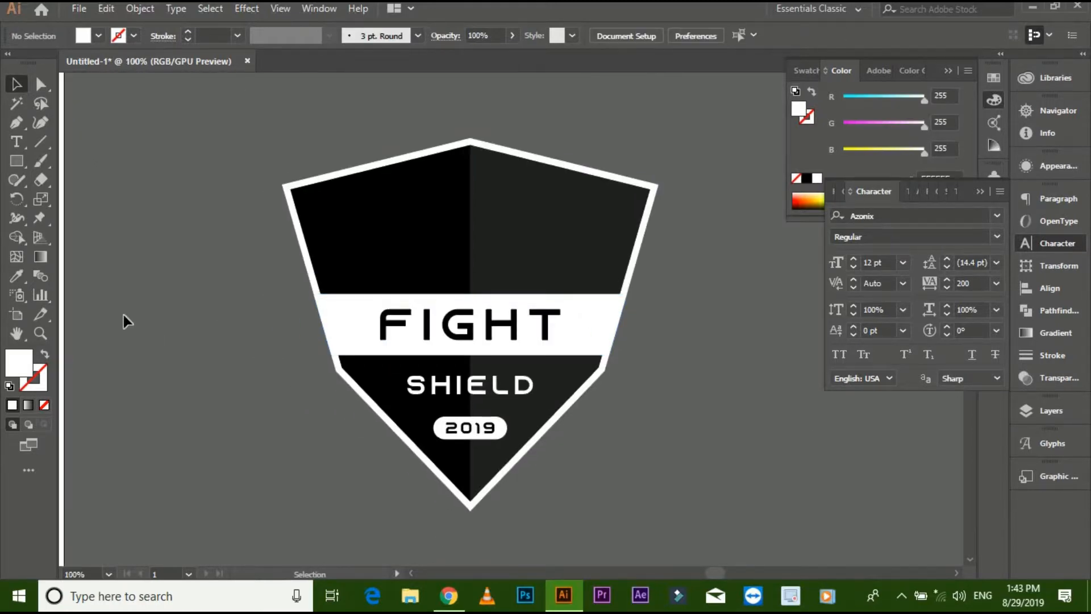
pyautogui.rightClick(17, 160)
pyautogui.click(83, 237)
pyautogui.click(159, 195)
pyautogui.write('3')
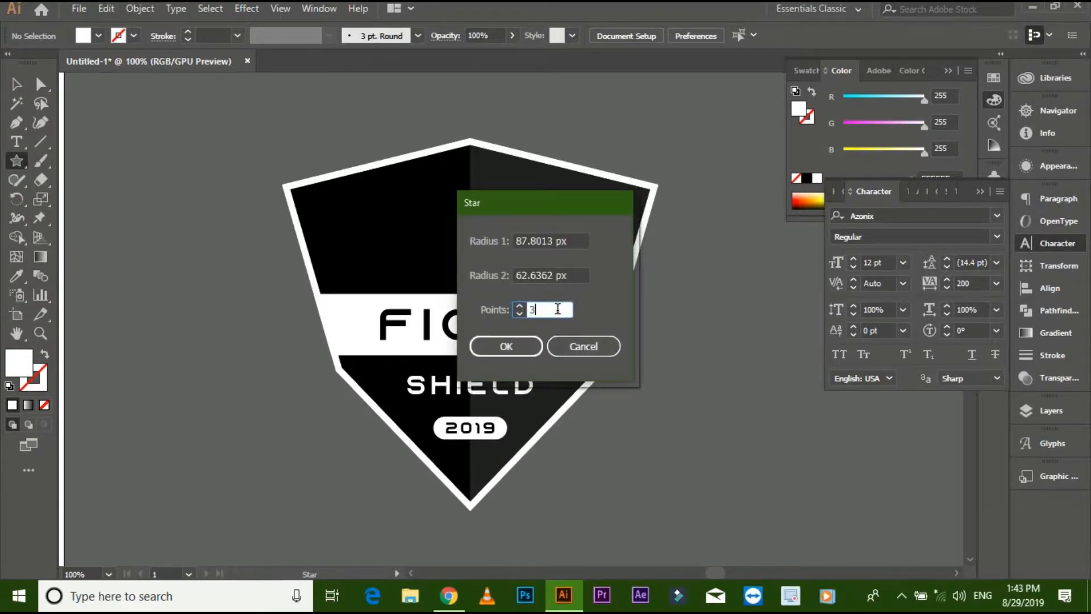
pyautogui.click(535, 346)
pyautogui.moveTo(159, 270); pyautogui.dragTo(479, 193)
pyautogui.click(17, 84)
pyautogui.click(189, 291)
pyautogui.click(230, 302)
pyautogui.moveTo(519, 120); pyautogui.dragTo(537, 122)
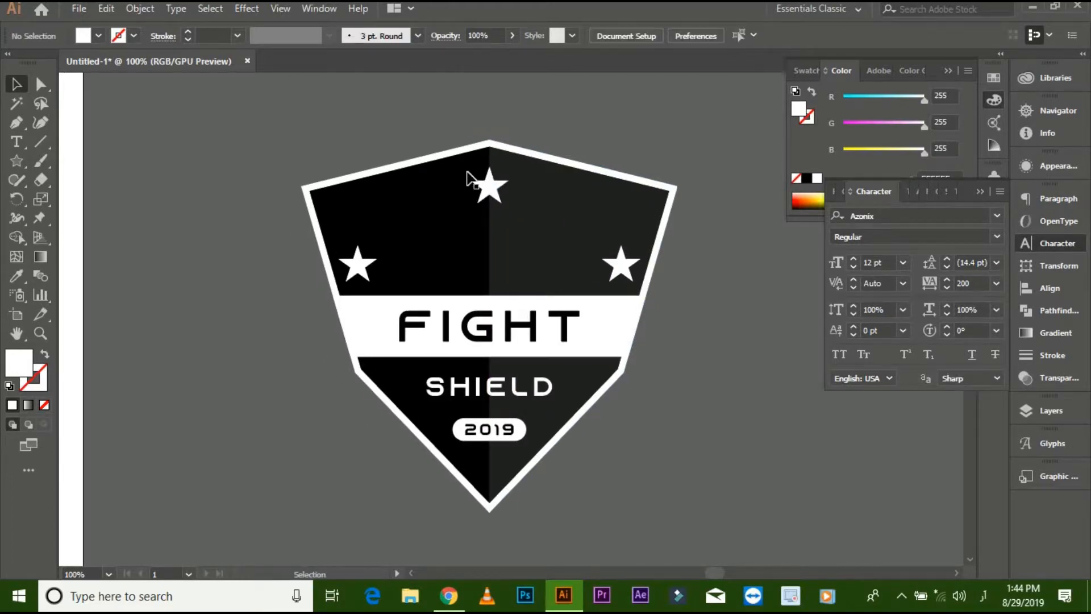
# - Scale all three stars up slightly together from their common centre
pyautogui.click(358, 265)
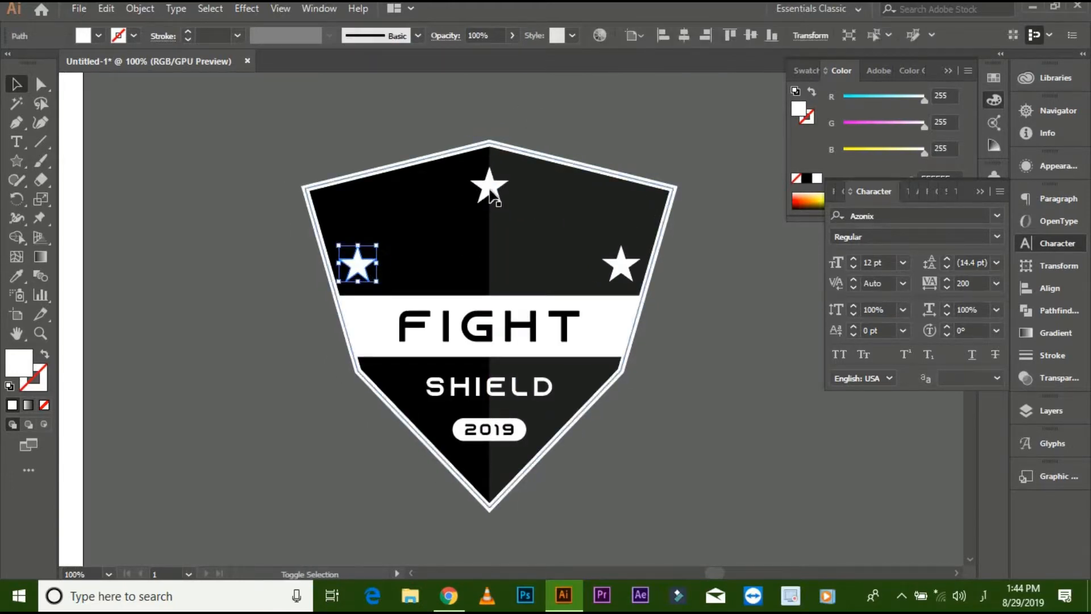
pyautogui.keyDown('shift'); pyautogui.click(488, 187); pyautogui.keyUp('shift')
pyautogui.keyDown('shift'); pyautogui.click(620, 264); pyautogui.keyUp('shift')
pyautogui.moveTo(651, 288); pyautogui.dragTo(666, 293)
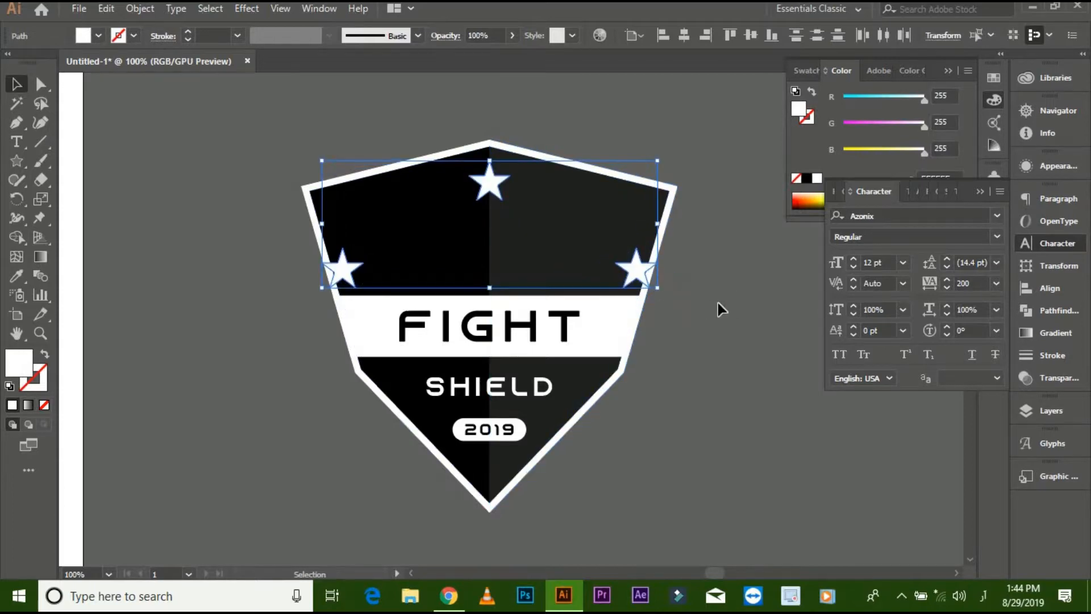
pyautogui.click(718, 309)
# - Move the two side stars inward, clear of the shield's white outline
pyautogui.moveTo(364, 271); pyautogui.dragTo(372, 270)
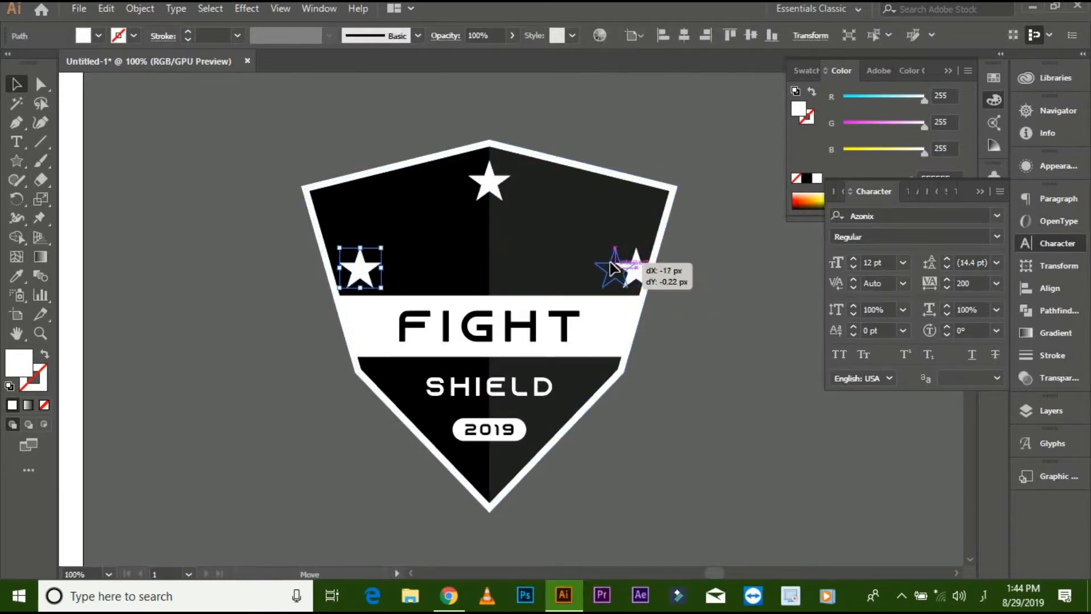
pyautogui.moveTo(611, 267); pyautogui.dragTo(613, 267)
pyautogui.click(519, 114)
# - Group the two side stars and centre the group horizontally on the shield
pyautogui.click(366, 267)
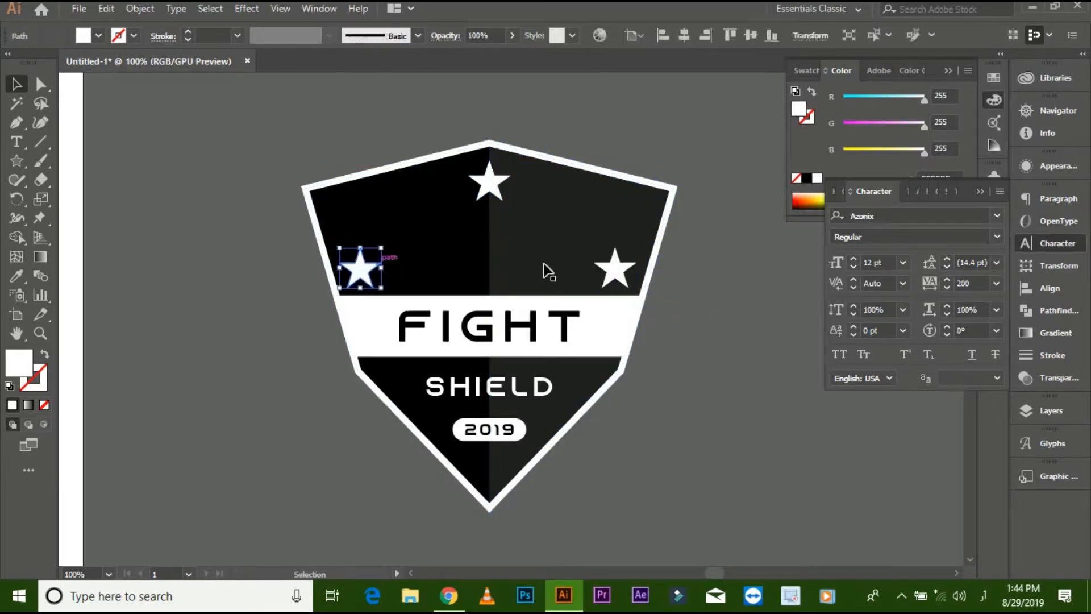
pyautogui.keyDown('shift'); pyautogui.click(606, 264); pyautogui.keyUp('shift')
pyautogui.rightClick(605, 265)
pyautogui.click(640, 379)
pyautogui.click(404, 248)
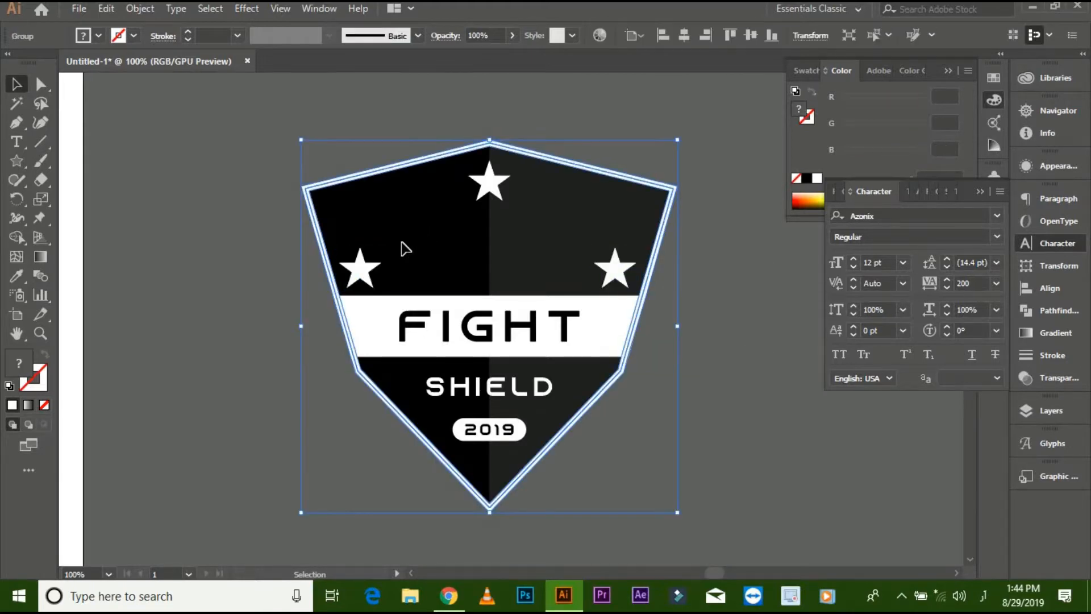
pyautogui.click(631, 146)
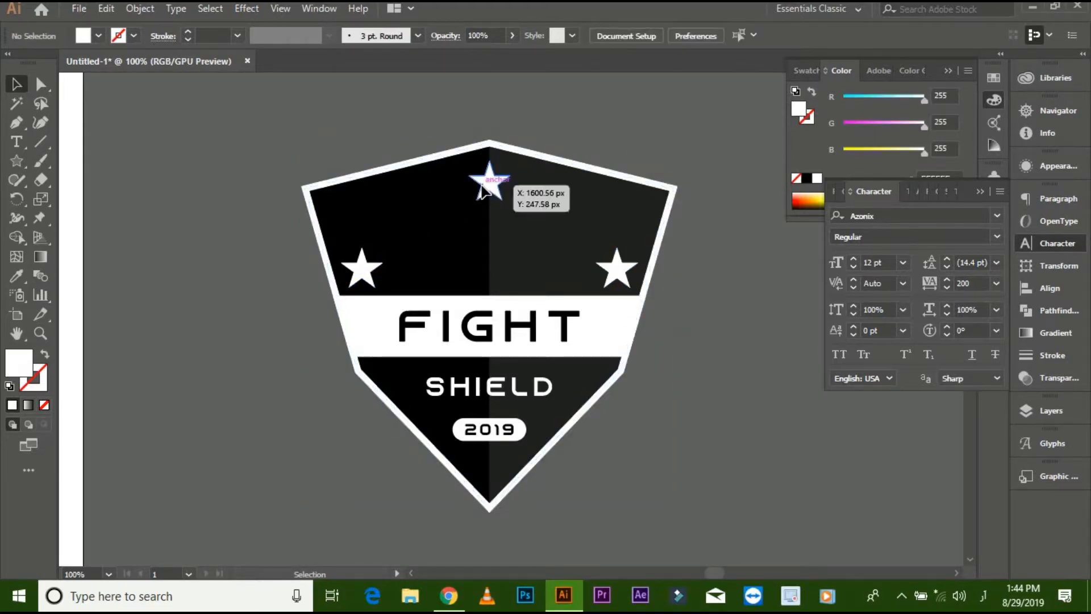
# - Centre the top star horizontally on the shield, using the shield as the key object
pyautogui.click(442, 199)
pyautogui.click(442, 199)
pyautogui.click(684, 35)
pyautogui.click(553, 114)
pyautogui.moveTo(550, 117); pyautogui.dragTo(570, 101)
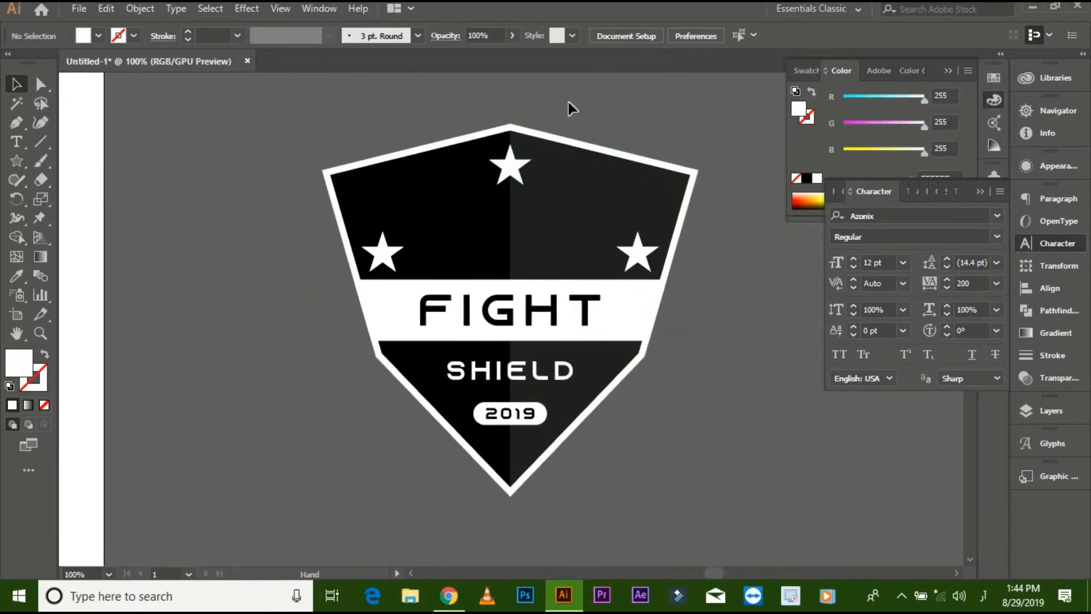
# - Bring the translucent white right-half shape to the front of the artwork
pyautogui.click(569, 177)
pyautogui.rightClick(569, 178)
pyautogui.moveTo(723, 431)
pyautogui.click(764, 429)
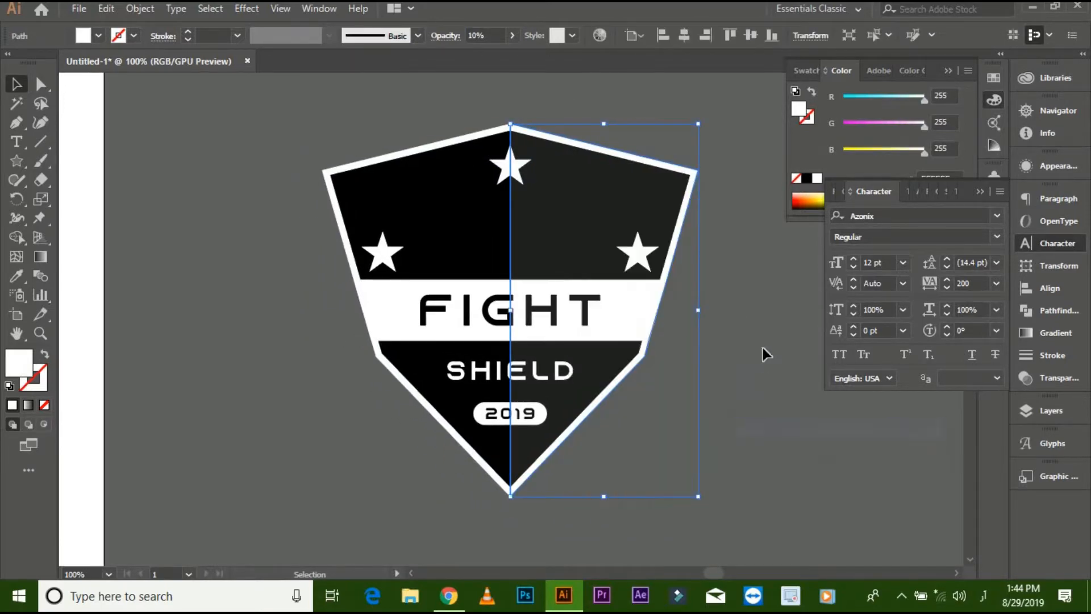
pyautogui.click(752, 299)
# - Group all the artwork of the shield logo into one object
pyautogui.moveTo(751, 297); pyautogui.dragTo(747, 296)
pyautogui.hotkey('ctrl', '-')
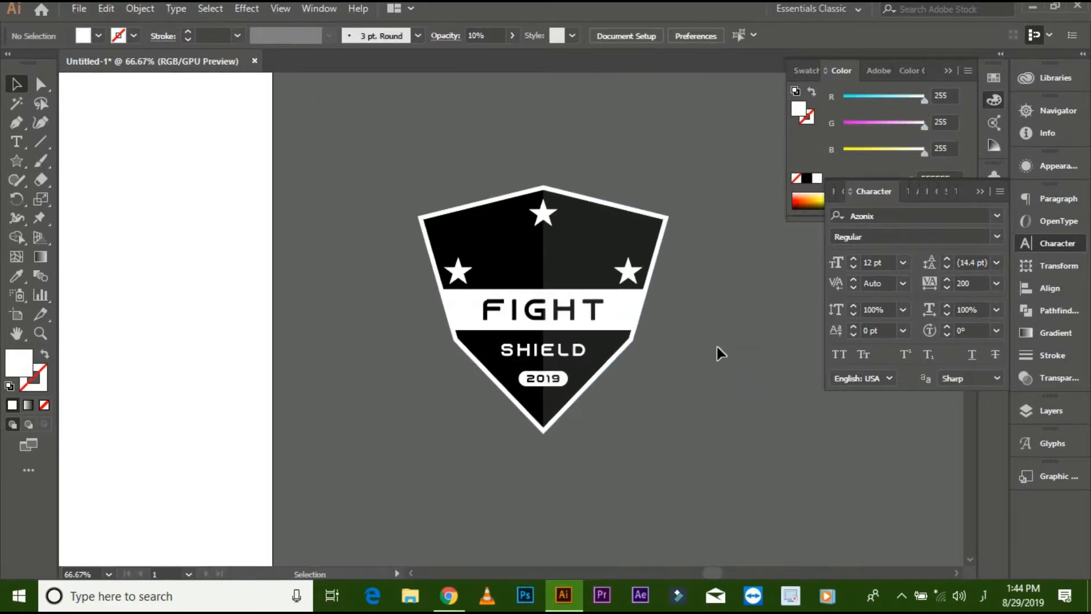
pyautogui.hotkey('ctrl', '+')
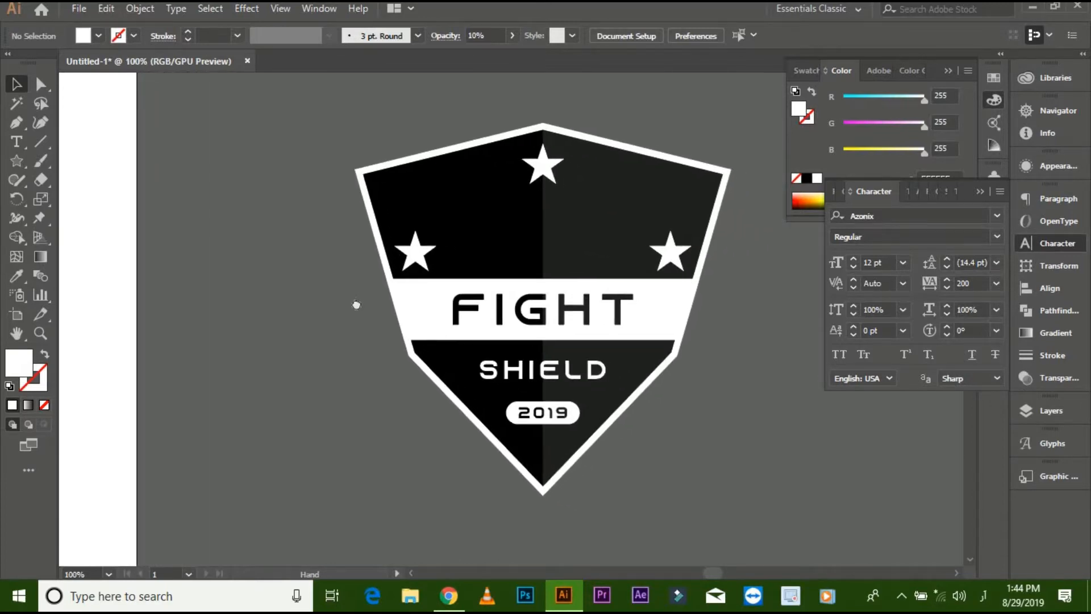
pyautogui.hotkey('ctrl', 'a')
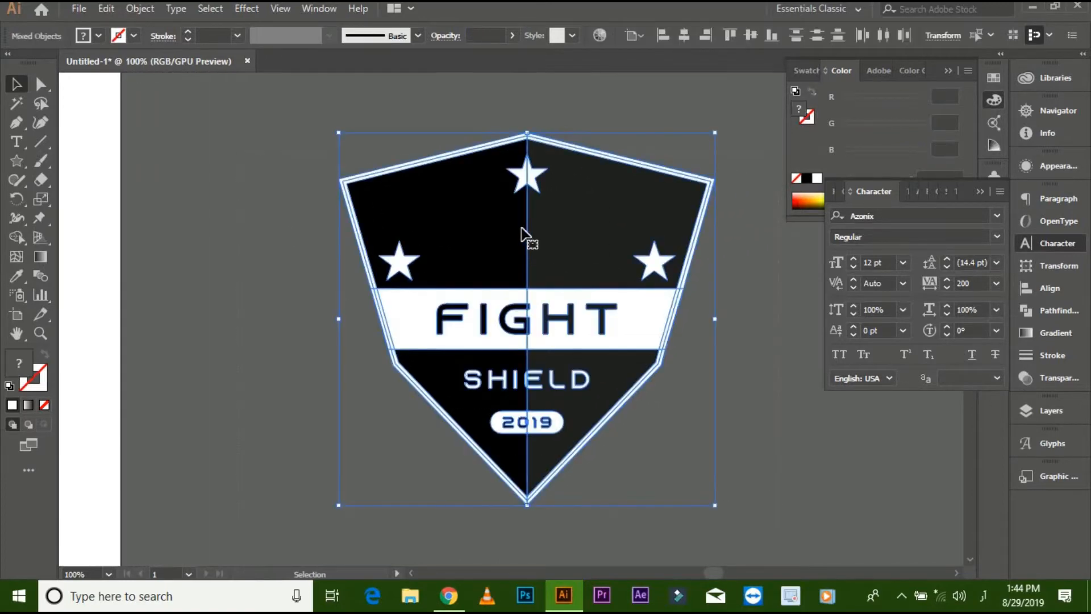
pyautogui.rightClick(521, 229)
pyautogui.click(583, 327)
pyautogui.click(298, 315)
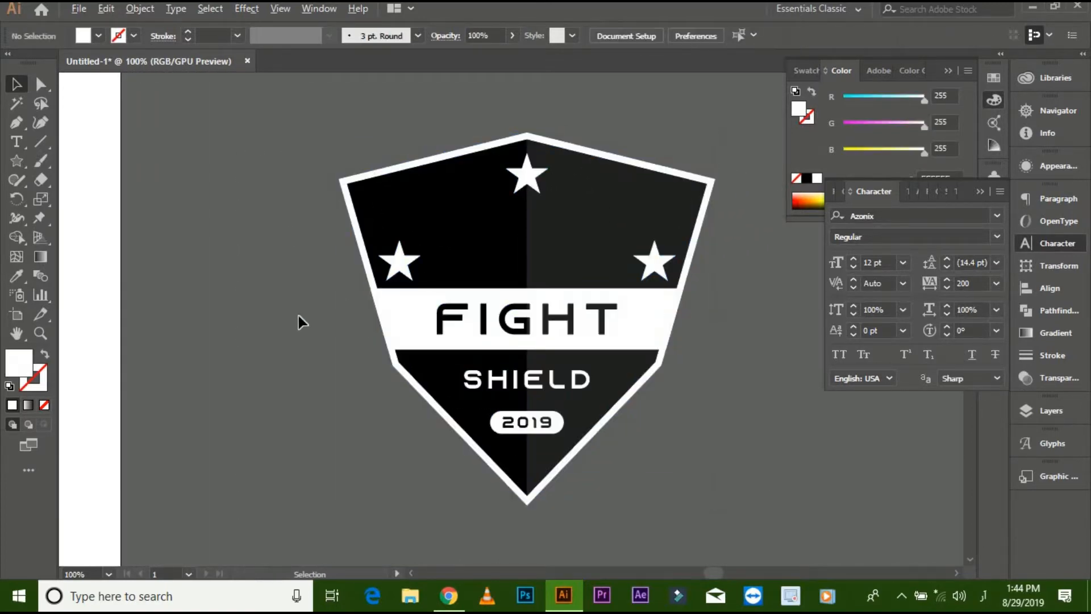
# - Draw a rectangle covering the whole artboard and give it a black fill with no stroke
pyautogui.scroll(-3, 298, 315)
pyautogui.moveTo(290, 317); pyautogui.dragTo(700, 326)
pyautogui.click(16, 160)
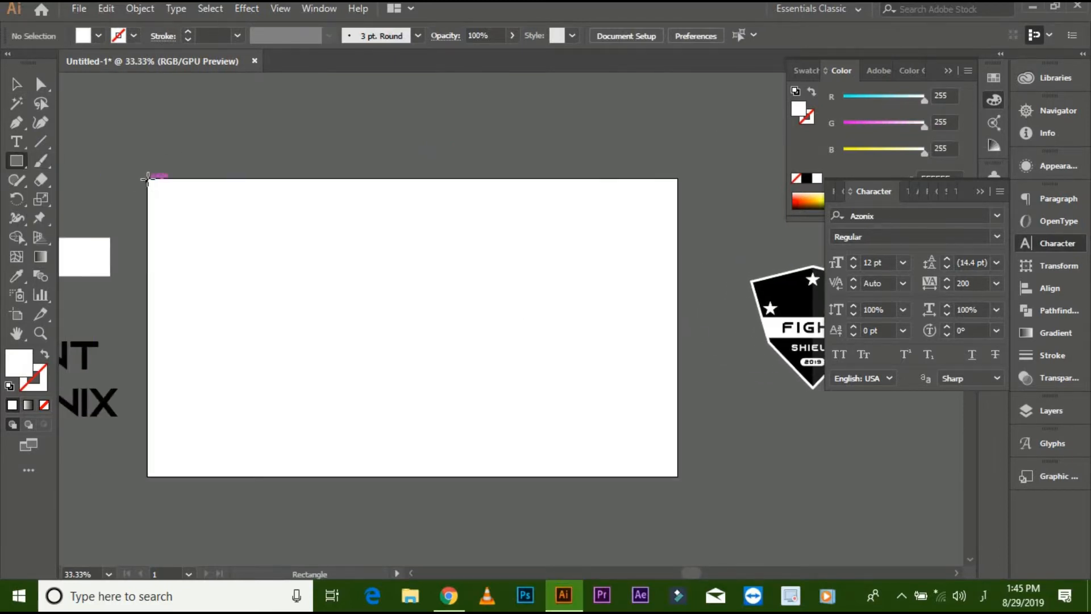
pyautogui.moveTo(421, 346); pyautogui.dragTo(678, 476)
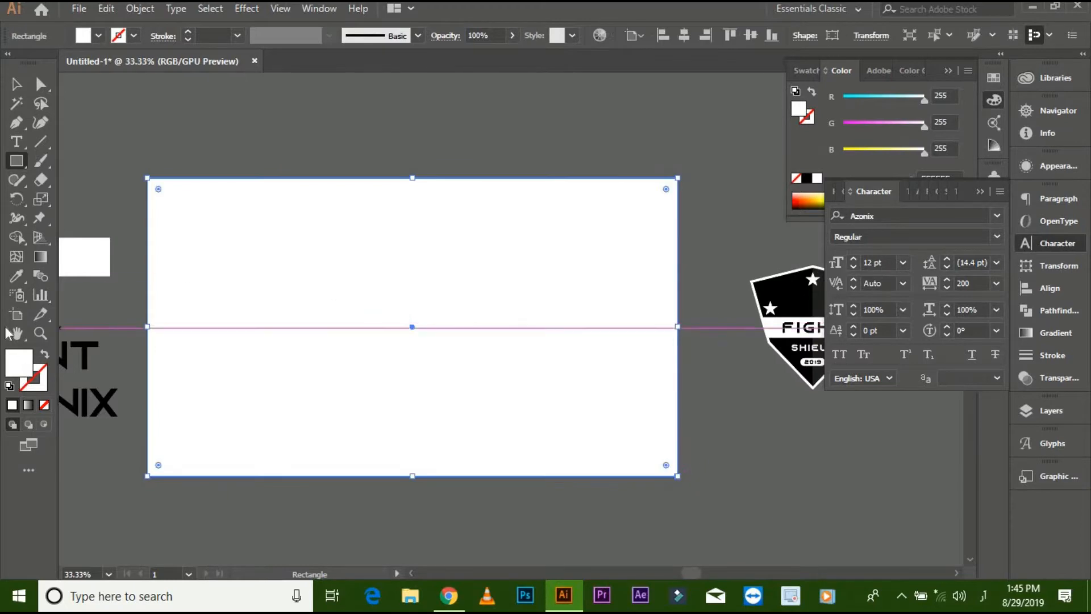
pyautogui.click(45, 354)
pyautogui.click(38, 383)
pyautogui.click(44, 406)
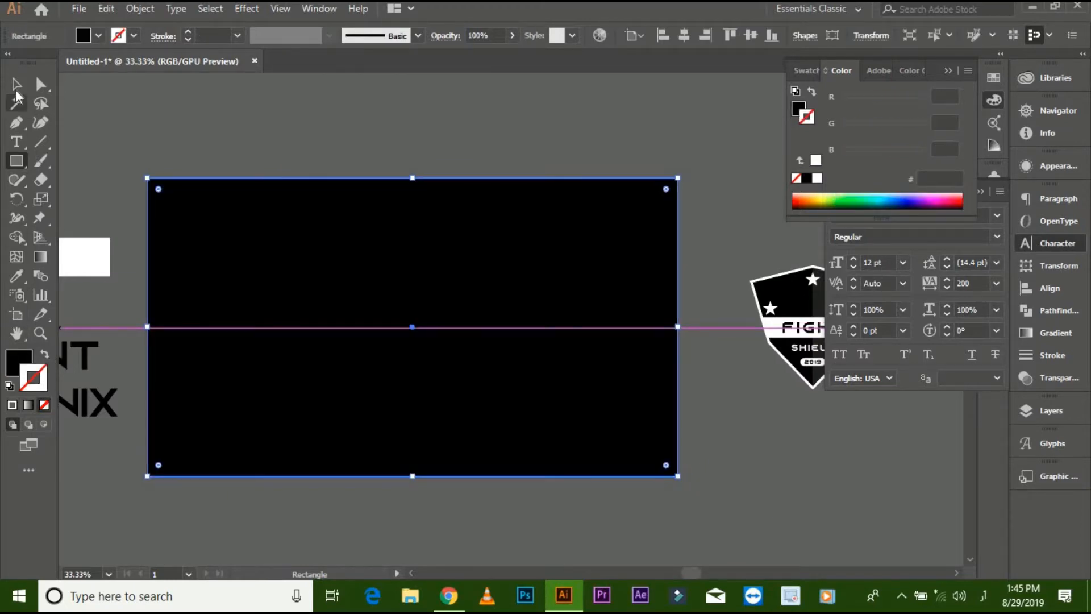
# - Move the grouped shield logo from beside the artboard onto the black background rectangle
pyautogui.click(17, 84)
pyautogui.click(282, 137)
pyautogui.moveTo(281, 136); pyautogui.dragTo(370, 128)
pyautogui.scroll(-1, 437, 137)
pyautogui.moveTo(764, 277); pyautogui.dragTo(457, 267)
pyautogui.click(419, 141)
# - Centre the shield logo and the black background on each other horizontally and vertically
pyautogui.moveTo(564, 364); pyautogui.dragTo(431, 284)
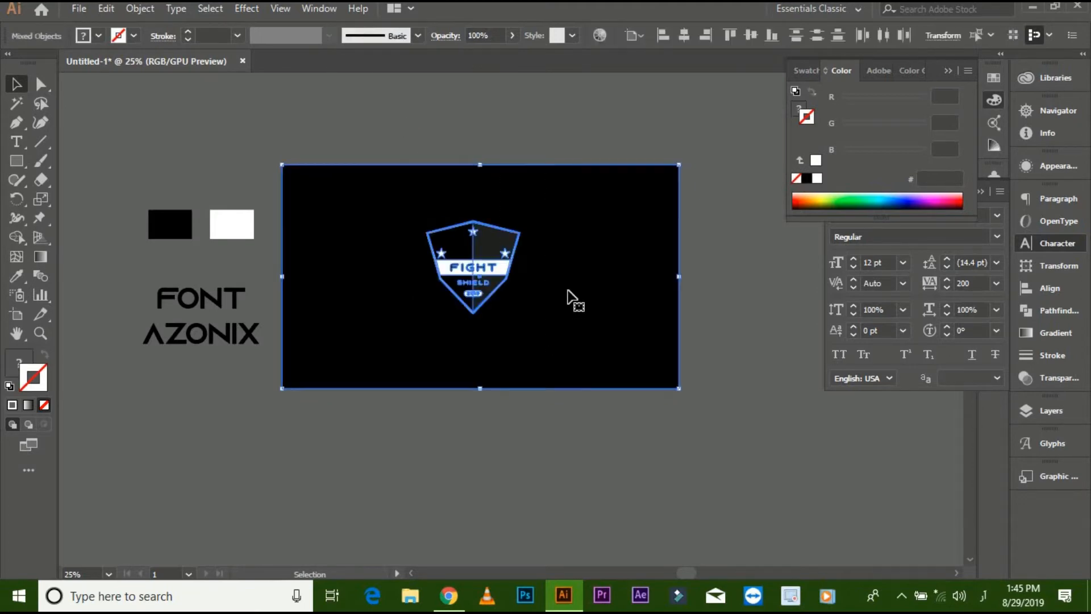
pyautogui.click(684, 36)
pyautogui.click(750, 35)
pyautogui.click(573, 153)
# - Enlarge the shield logo proportionally from its centre to fill about two thirds of the artboard height
pyautogui.click(493, 277)
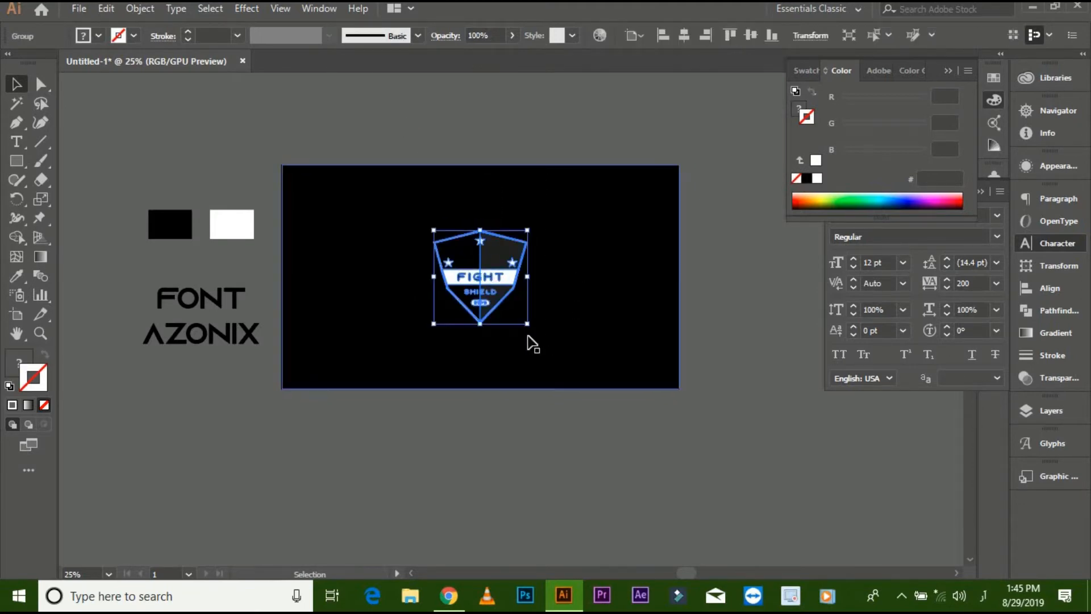
pyautogui.moveTo(528, 324); pyautogui.dragTo(568, 351)
pyautogui.click(514, 410)
pyautogui.moveTo(506, 410); pyautogui.dragTo(510, 448)
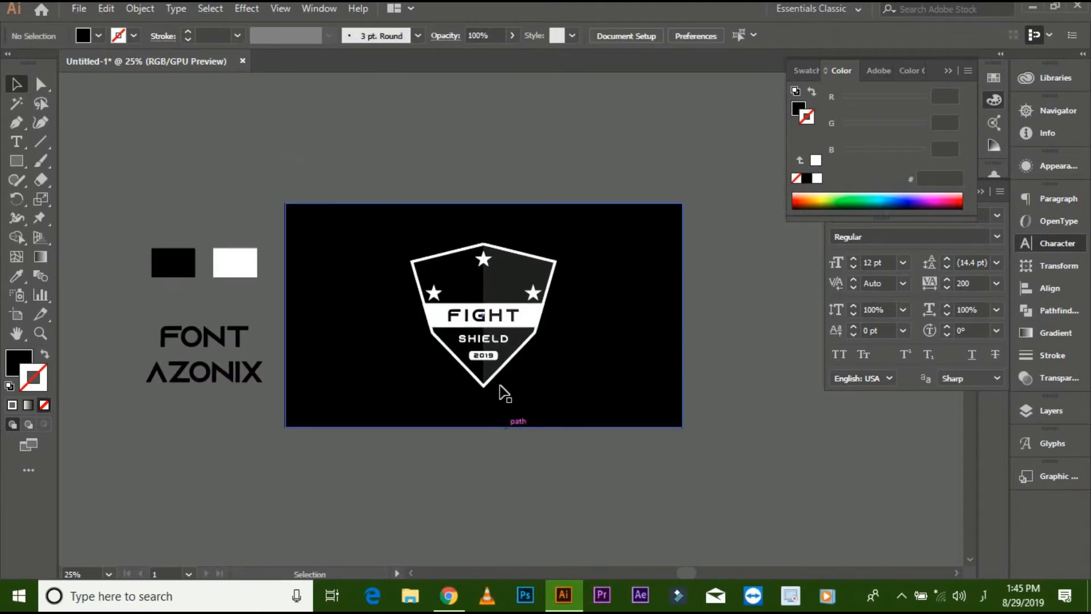
# - Paste a copy of the shield logo behind the original and enlarge it from its centre to the full artboard height
pyautogui.click(499, 292)
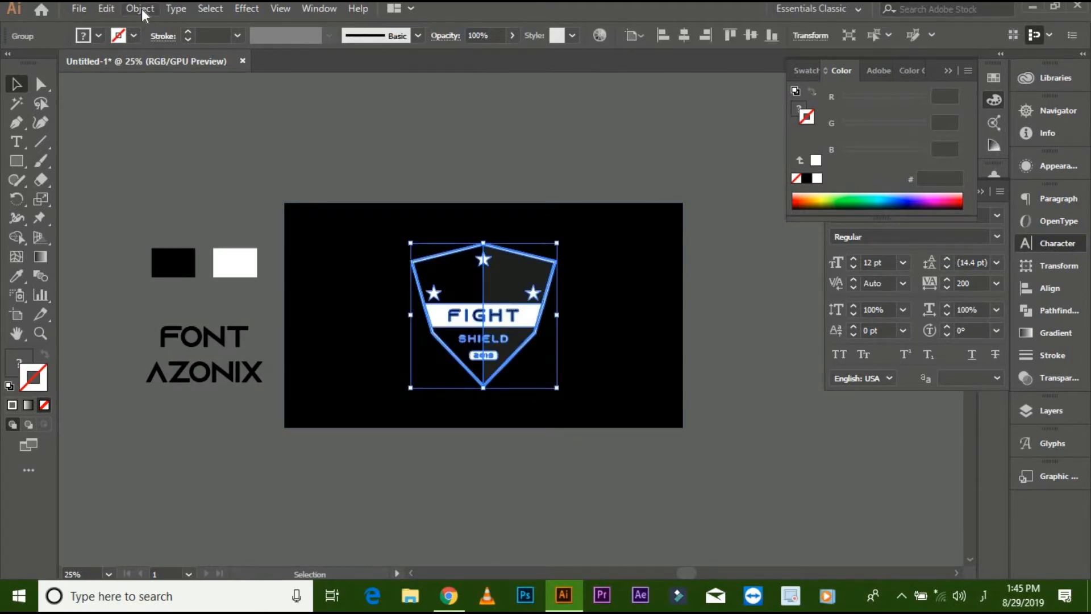
pyautogui.click(106, 8)
pyautogui.click(134, 85)
pyautogui.click(106, 8)
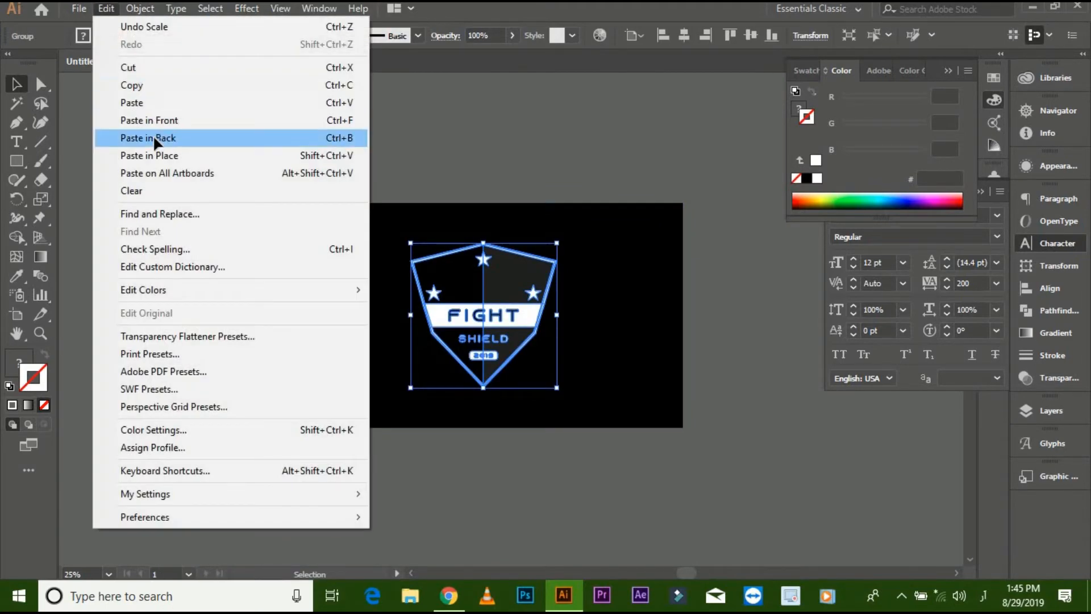
pyautogui.click(153, 138)
pyautogui.moveTo(559, 386); pyautogui.dragTo(618, 442)
# - Fade the enlarged shield copy behind the logo to 10% opacity
pyautogui.click(512, 38)
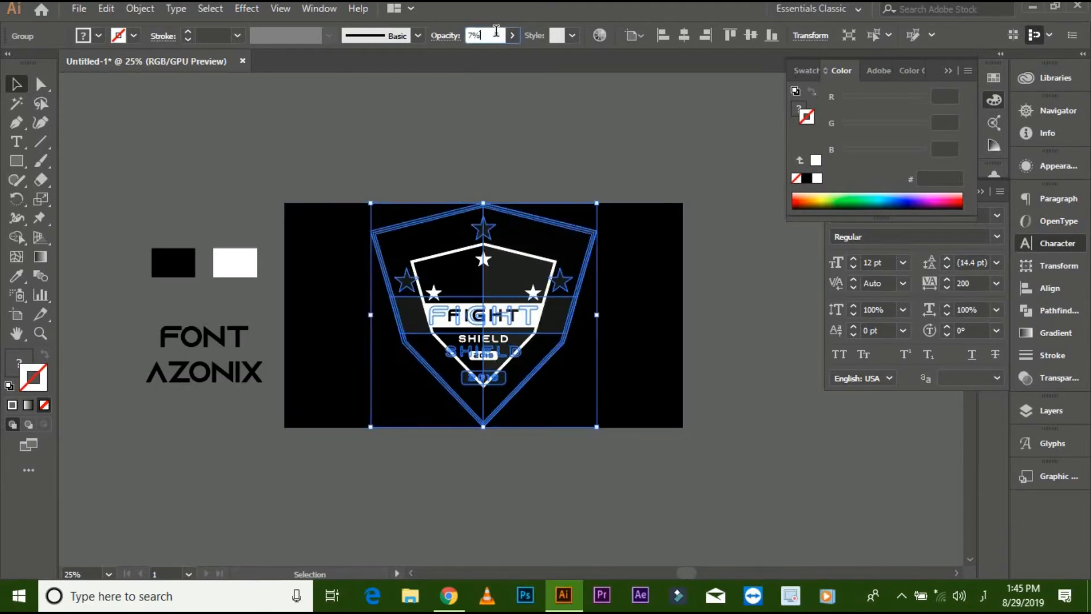
pyautogui.click(494, 153)
pyautogui.hotkey('ctrl', '=')
pyautogui.moveTo(495, 172); pyautogui.dragTo(490, 140)
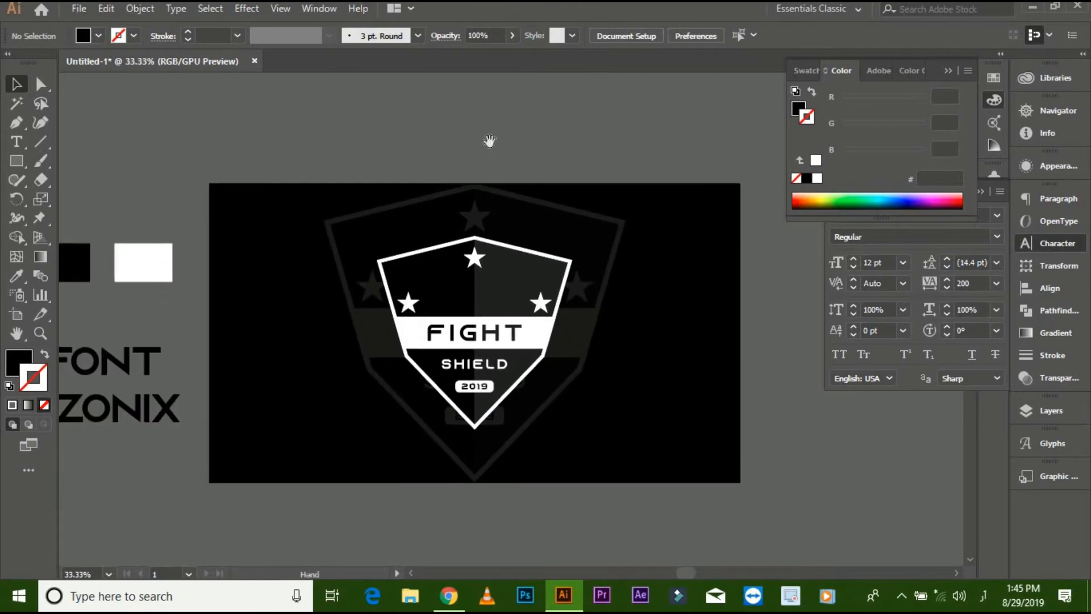
pyautogui.click(560, 227)
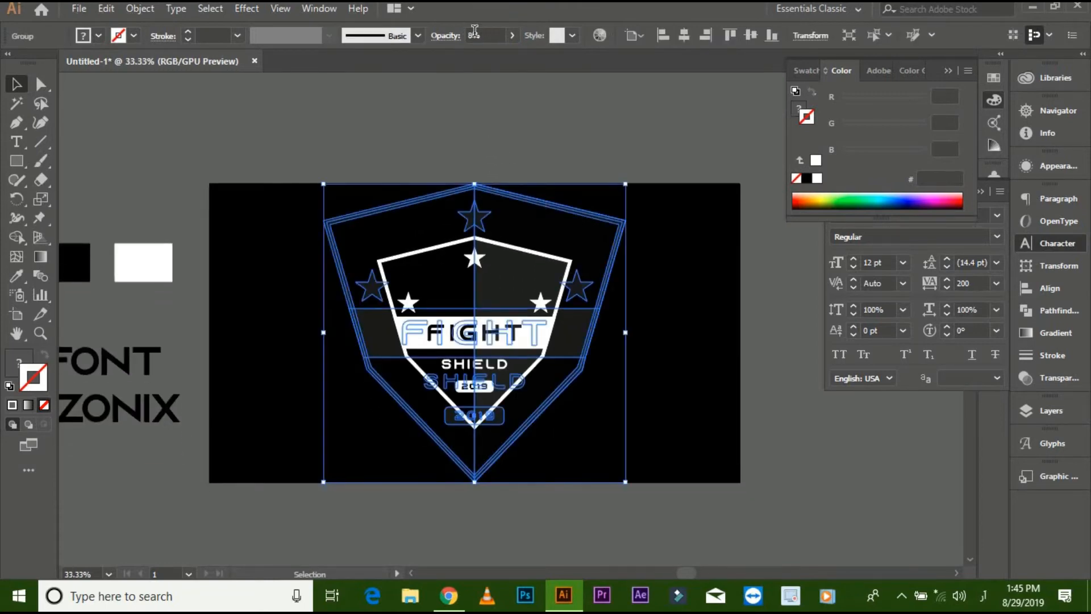
pyautogui.click(470, 104)
pyautogui.moveTo(470, 104); pyautogui.dragTo(475, 106)
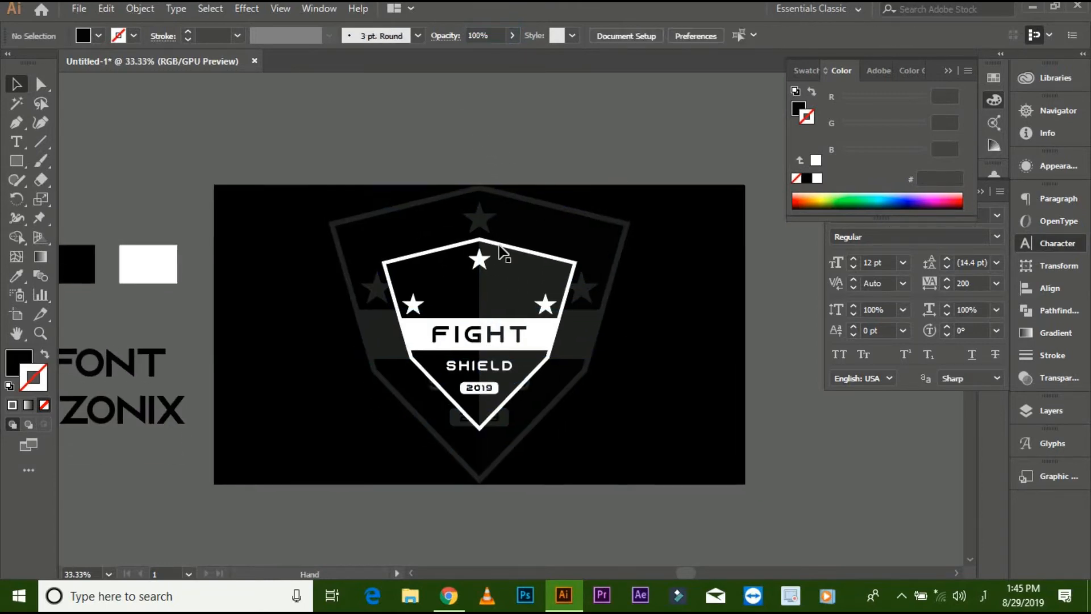
# - Enlarge the front shield logo slightly from its centre and apply a Multiply drop shadow with 75% opacity, 7 px offsets and 5 px blur
pyautogui.click(512, 284)
pyautogui.moveTo(580, 434); pyautogui.dragTo(598, 448)
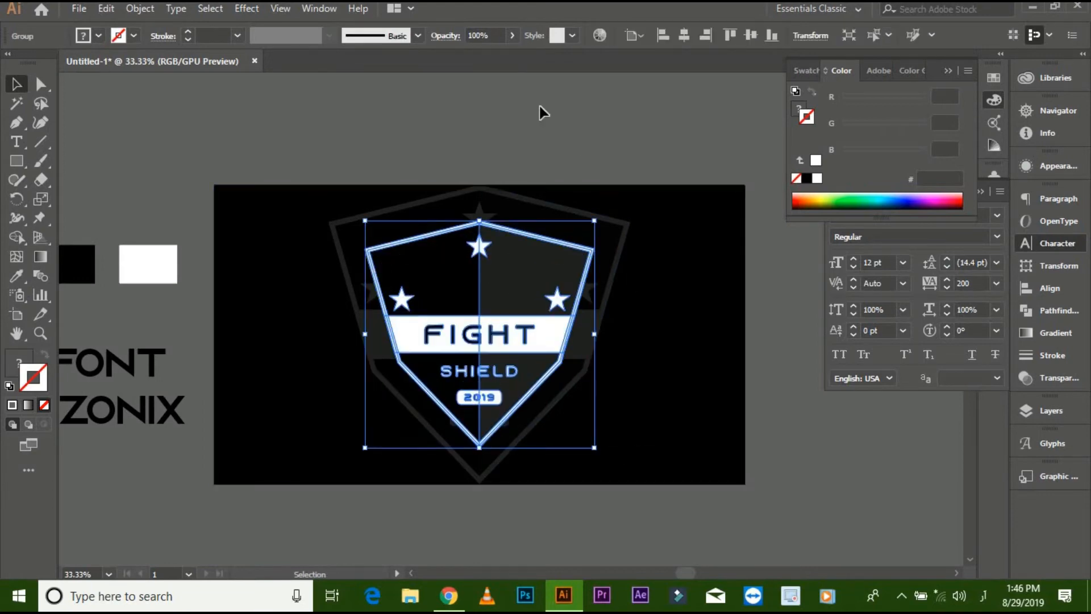
pyautogui.click(246, 9)
pyautogui.moveTo(363, 187)
pyautogui.click(470, 192)
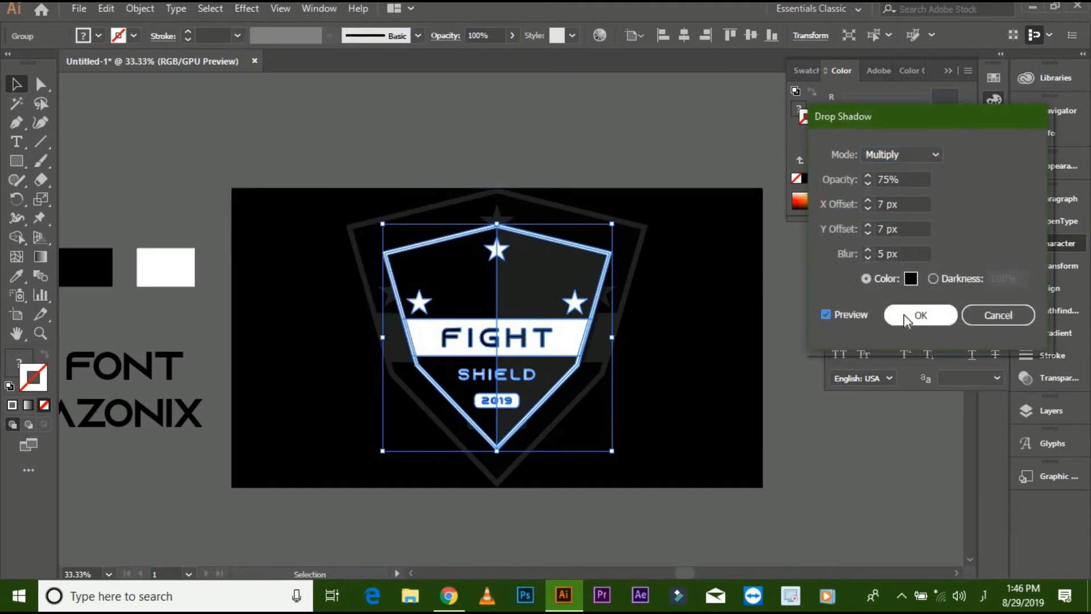
pyautogui.click(904, 315)
pyautogui.click(872, 425)
pyautogui.moveTo(867, 415); pyautogui.dragTo(845, 413)
# - Lower the opacity of the large background shield below 10% so that it is fainter behind the logo
pyautogui.click(587, 257)
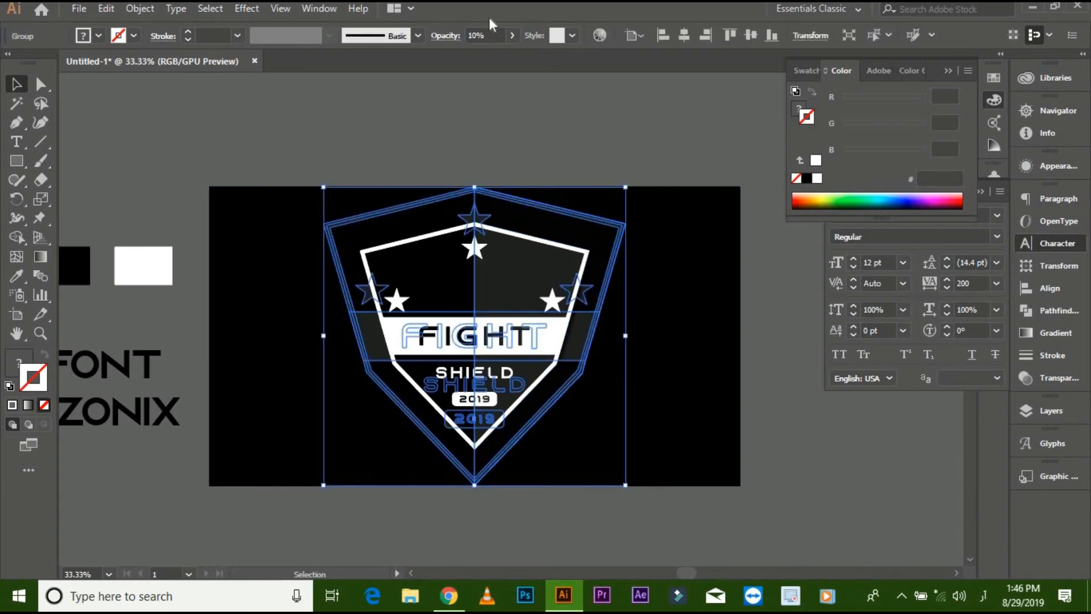
pyautogui.click(492, 83)
pyautogui.scroll(-1, 479, 100)
pyautogui.moveTo(480, 102)
pyautogui.mouseDown()
pyautogui.moveTo(487, 150)
pyautogui.moveTo(492, 94)
pyautogui.mouseUp()
pyautogui.scroll(1, 484, 146)
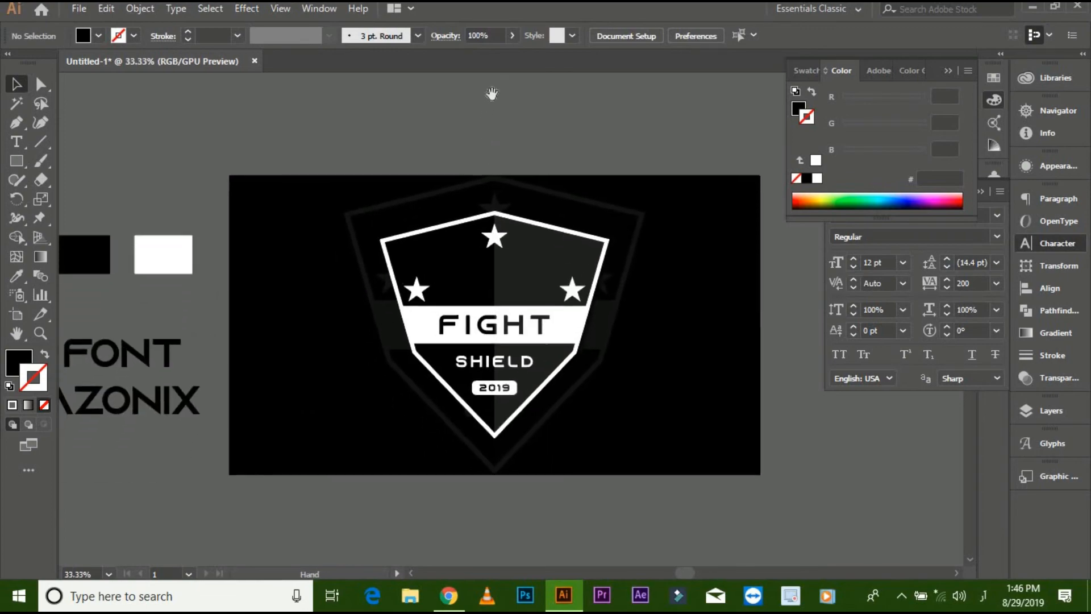